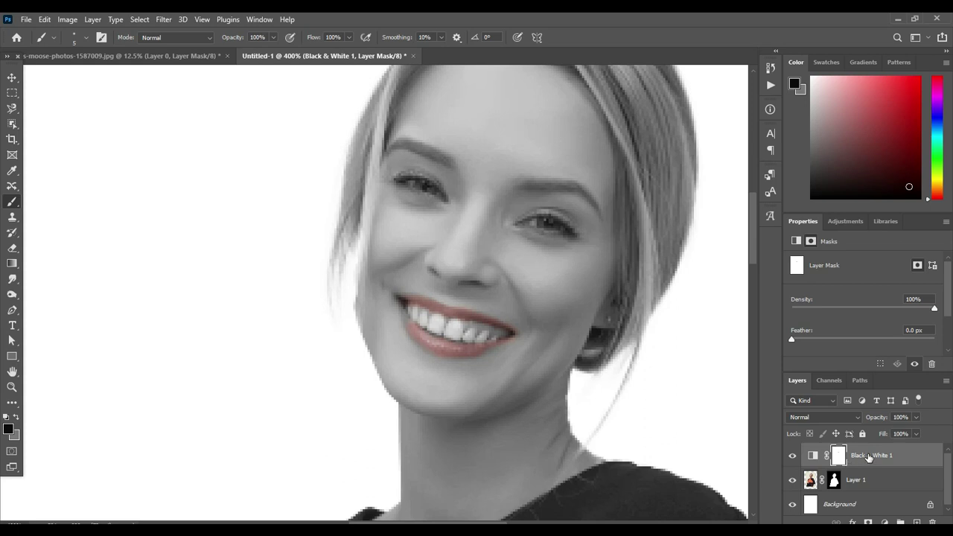
# Replace the old adjustment with a fresh Black & White adjustment layer, targeting its mask with the Brush.
pyautogui.click(869, 454)
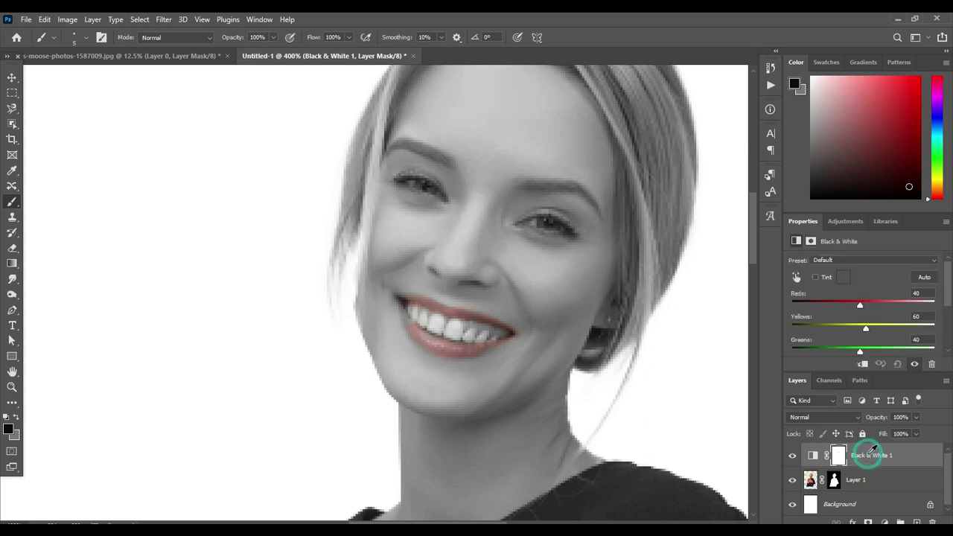
pyautogui.press('Delete')
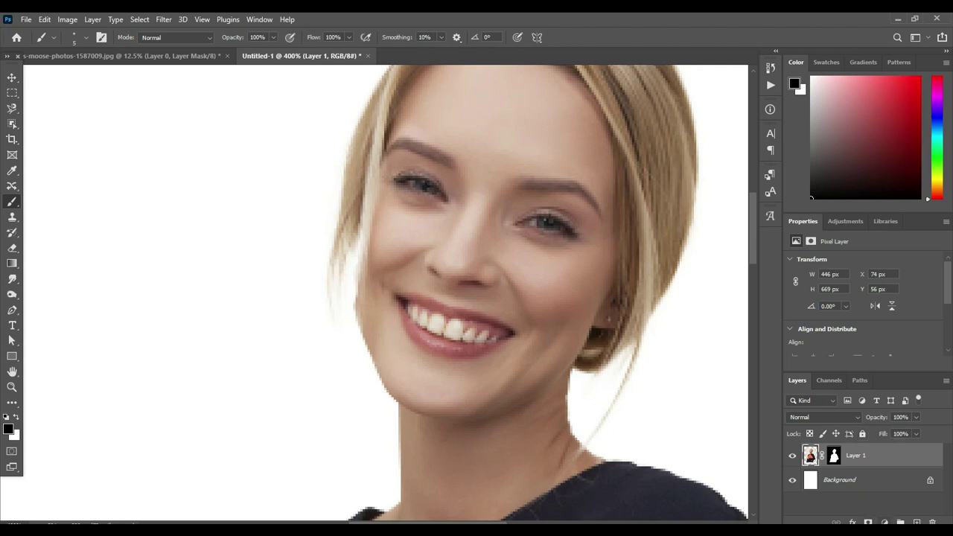
pyautogui.click(884, 522)
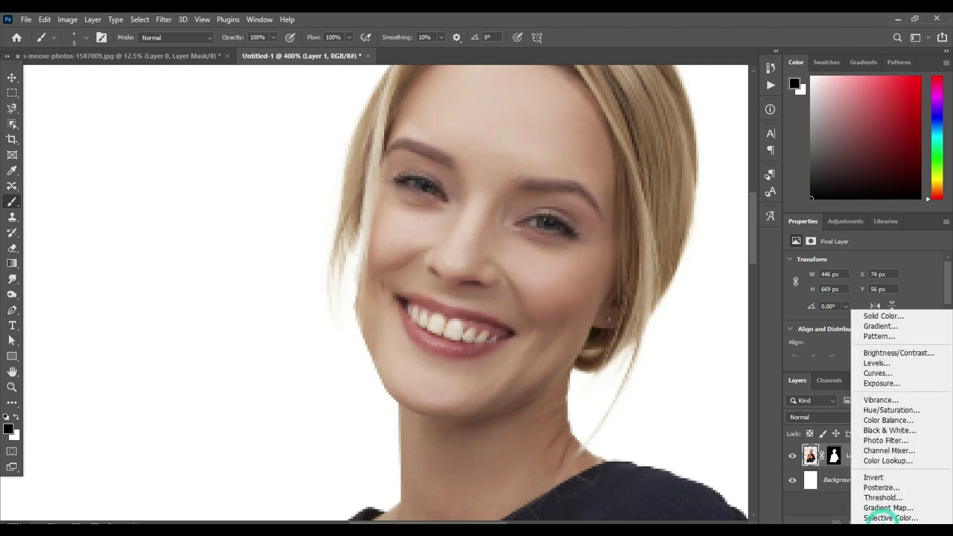
pyautogui.click(904, 431)
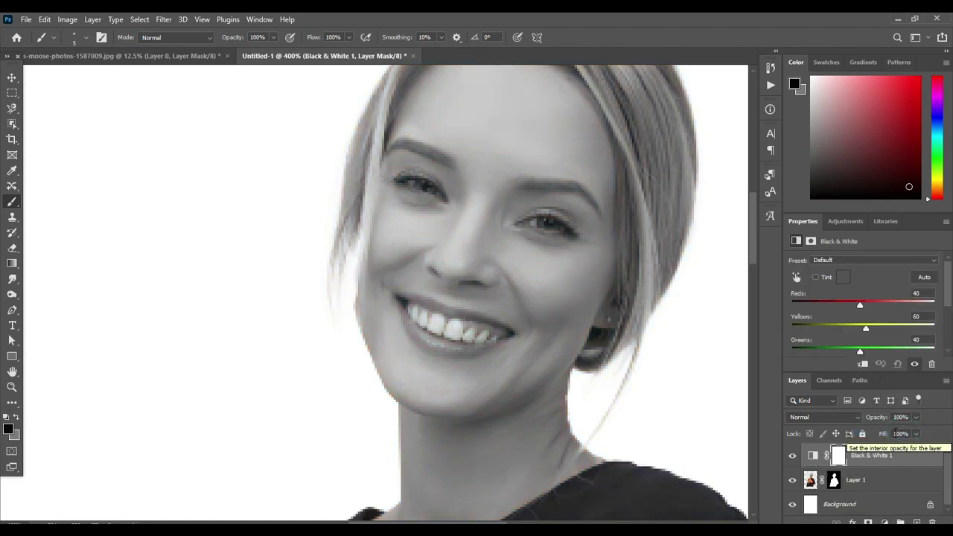
pyautogui.click(839, 457)
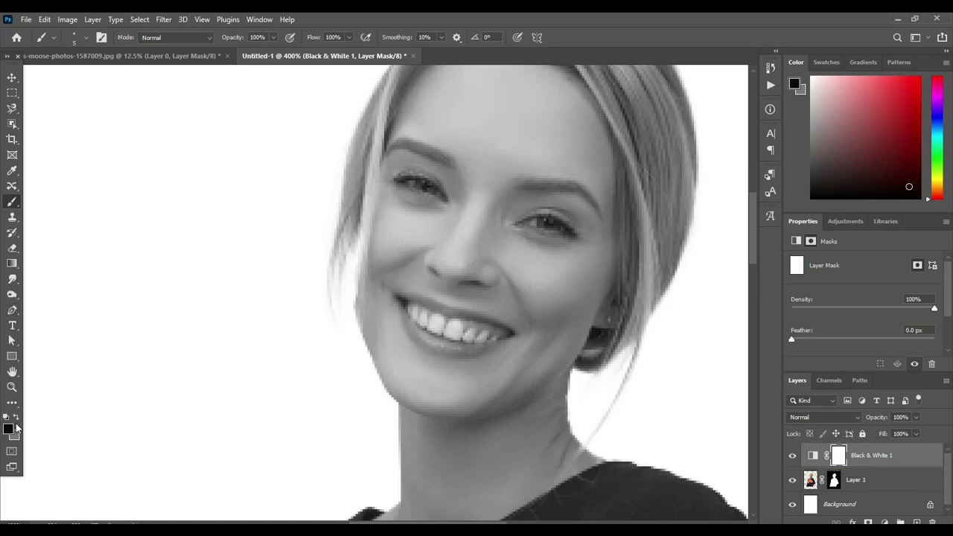
pyautogui.click(15, 206)
# Choose a new foreground painting colour in the Color Picker.
pyautogui.click(9, 426)
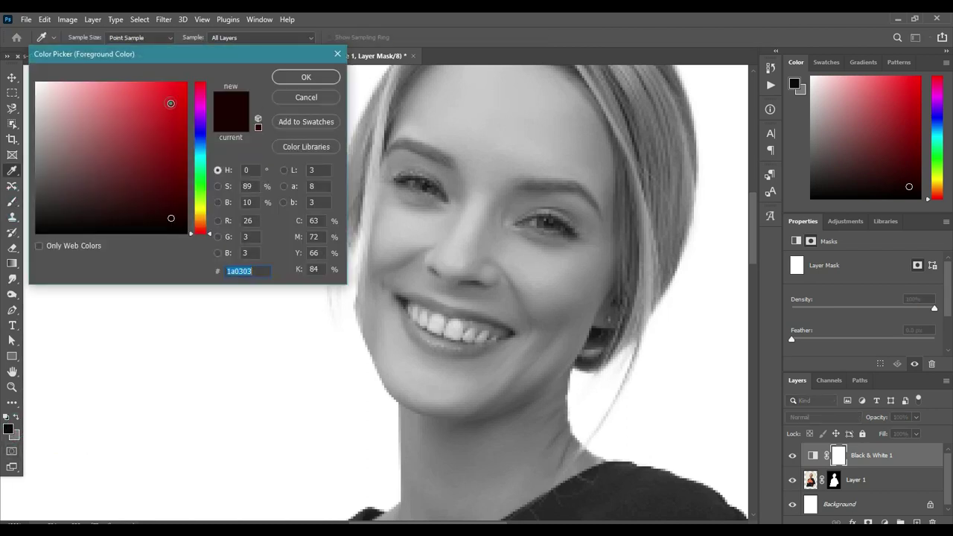
pyautogui.moveTo(170, 106); pyautogui.dragTo(187, 80)
pyautogui.click(305, 77)
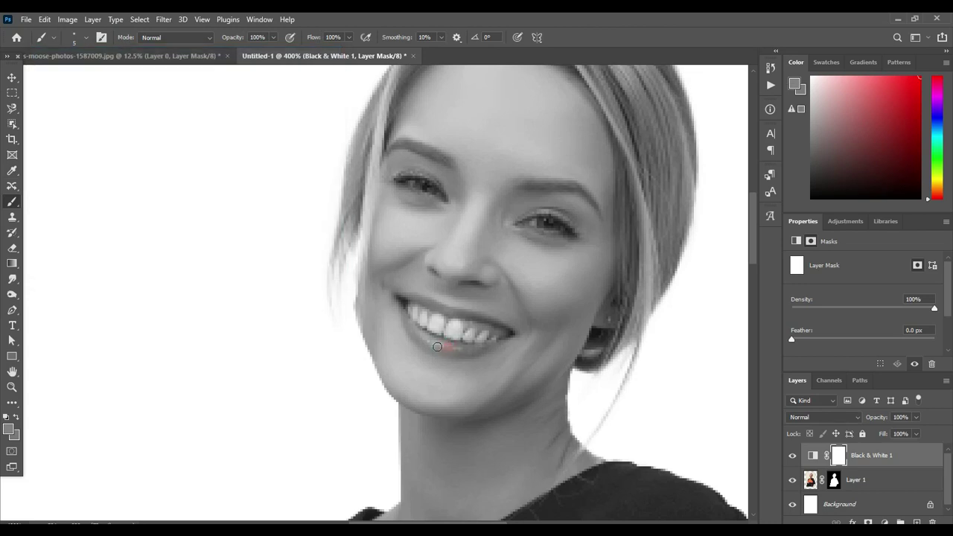
# Paint over the lower and upper lips on the Black & White mask to restore their red.
pyautogui.moveTo(428, 344)
pyautogui.mouseDown()
pyautogui.moveTo(482, 348)
pyautogui.moveTo(470, 351)
pyautogui.mouseUp()
pyautogui.moveTo(470, 350); pyautogui.dragTo(511, 339)
pyautogui.moveTo(401, 306); pyautogui.dragTo(405, 326)
pyautogui.moveTo(410, 332); pyautogui.dragTo(401, 295)
pyautogui.moveTo(400, 296); pyautogui.dragTo(515, 333)
pyautogui.hotkey('ctrl', '1')
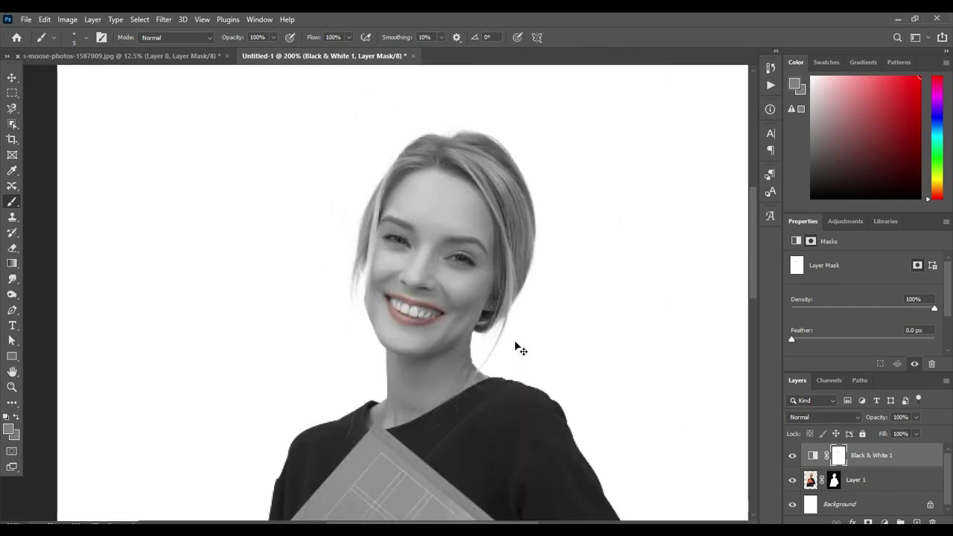
# Add a red Bell MT type layer reading 'C' to the left of the woman's face.
pyautogui.hotkey('ctrl', '-')
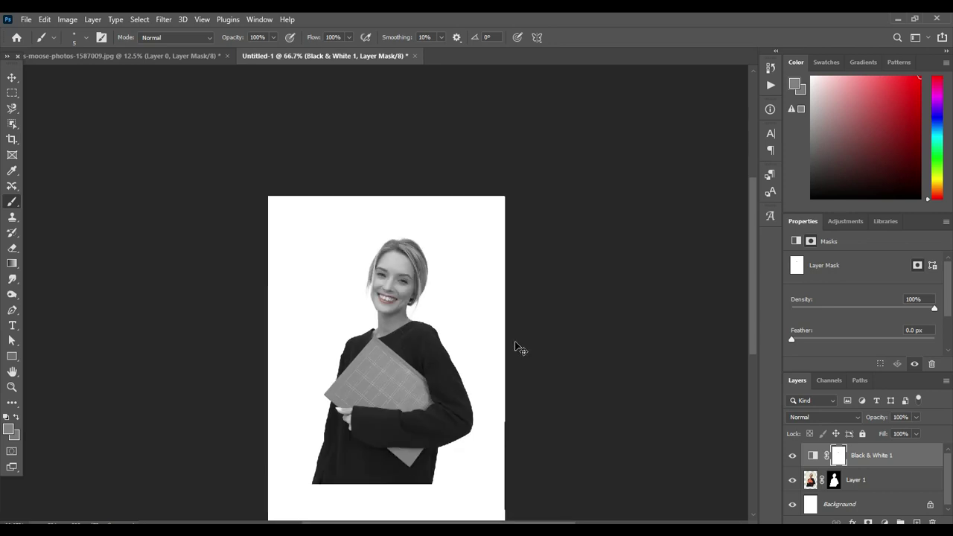
pyautogui.hotkey('ctrl', '+')
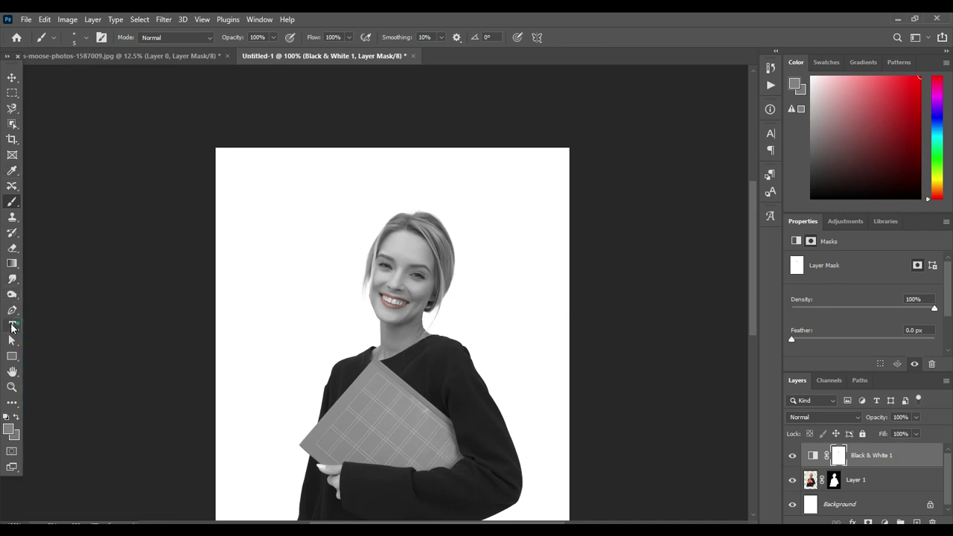
pyautogui.click(13, 326)
pyautogui.click(304, 312)
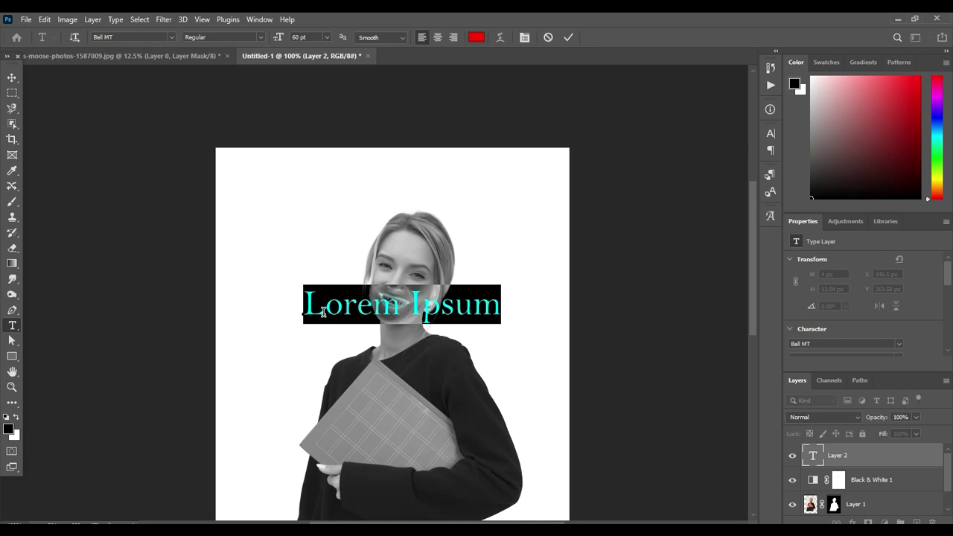
pyautogui.write('C')
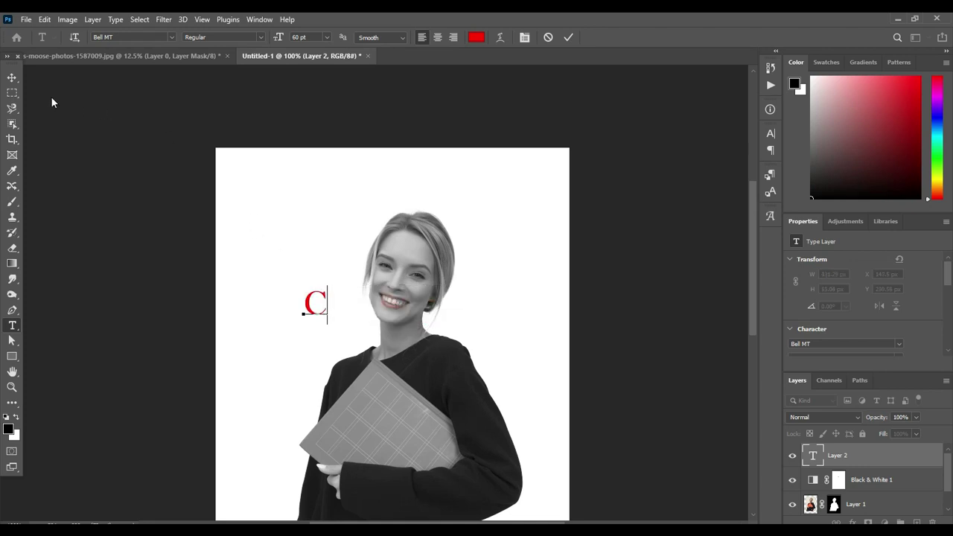
pyautogui.click(12, 78)
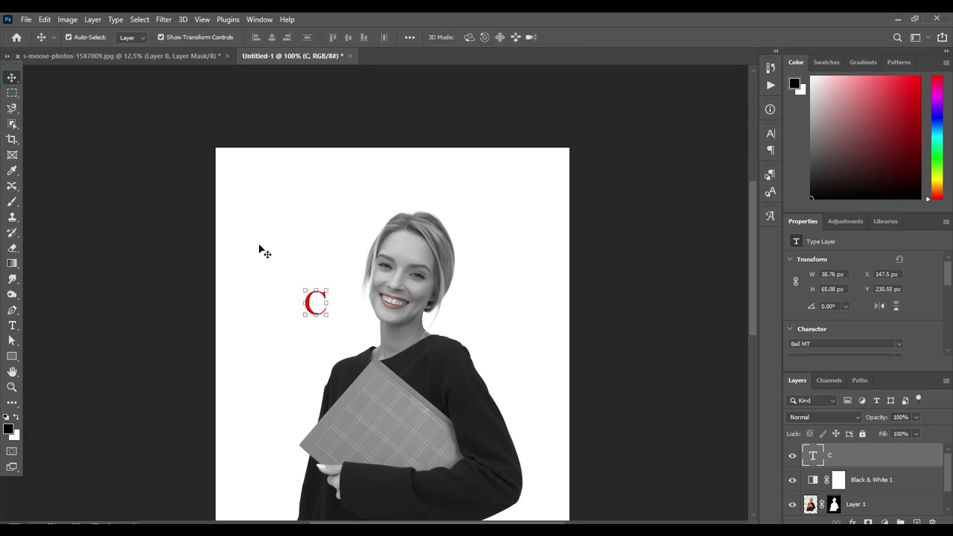
# Scale the C up to 432.53 × 726.2 px so it frames the woman, and commit.
pyautogui.moveTo(328, 288)
pyautogui.mouseDown()
pyautogui.moveTo(409, 216)
pyautogui.moveTo(405, 191)
pyautogui.mouseUp()
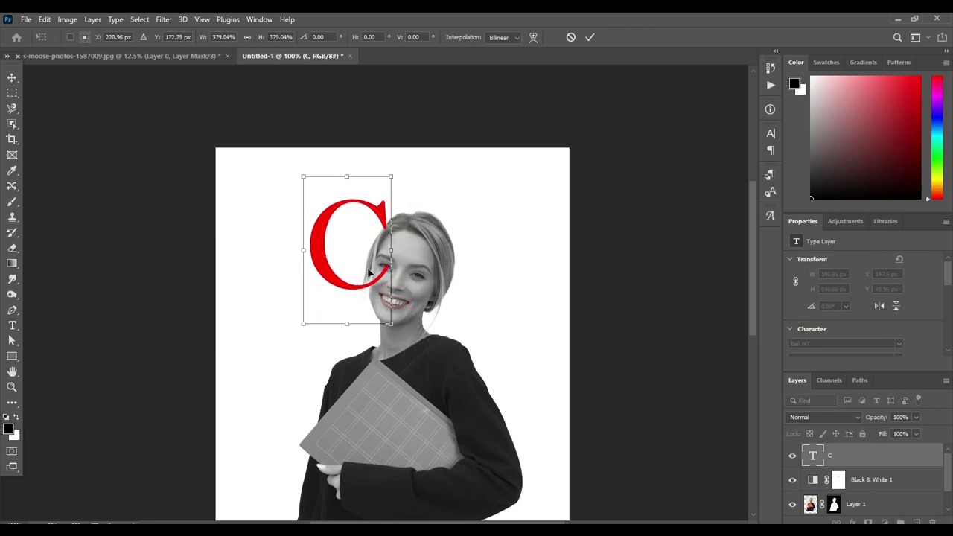
pyautogui.moveTo(391, 324); pyautogui.dragTo(544, 517)
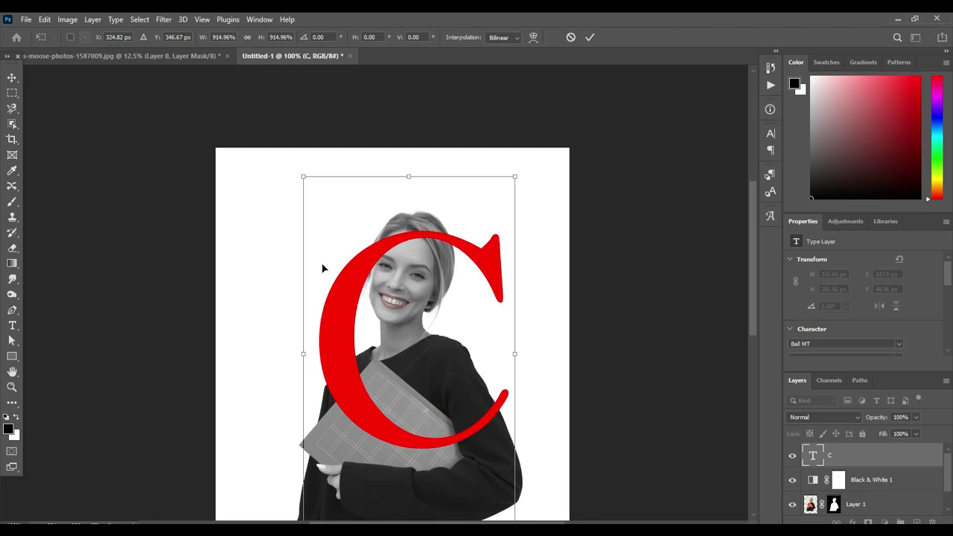
pyautogui.moveTo(303, 177); pyautogui.dragTo(246, 106)
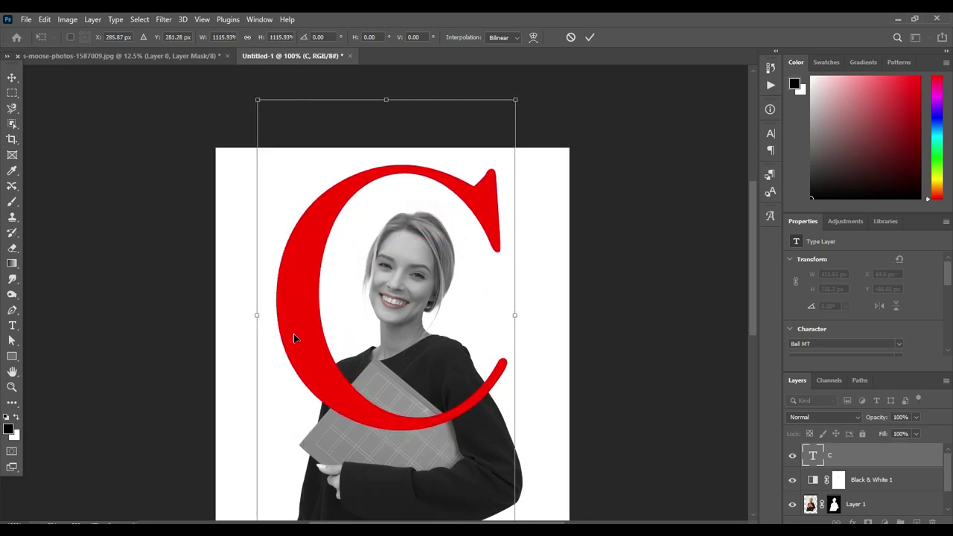
pyautogui.moveTo(301, 357); pyautogui.dragTo(317, 363)
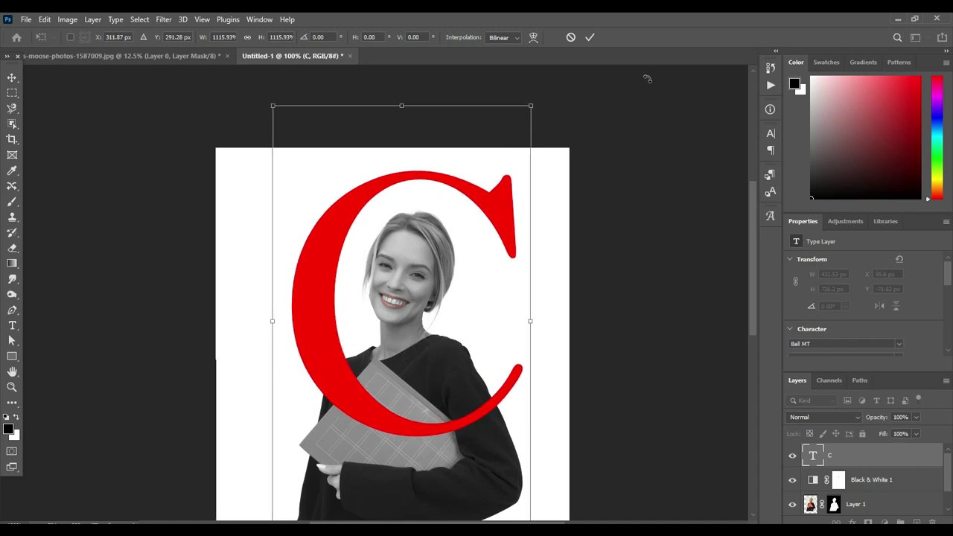
pyautogui.click(591, 37)
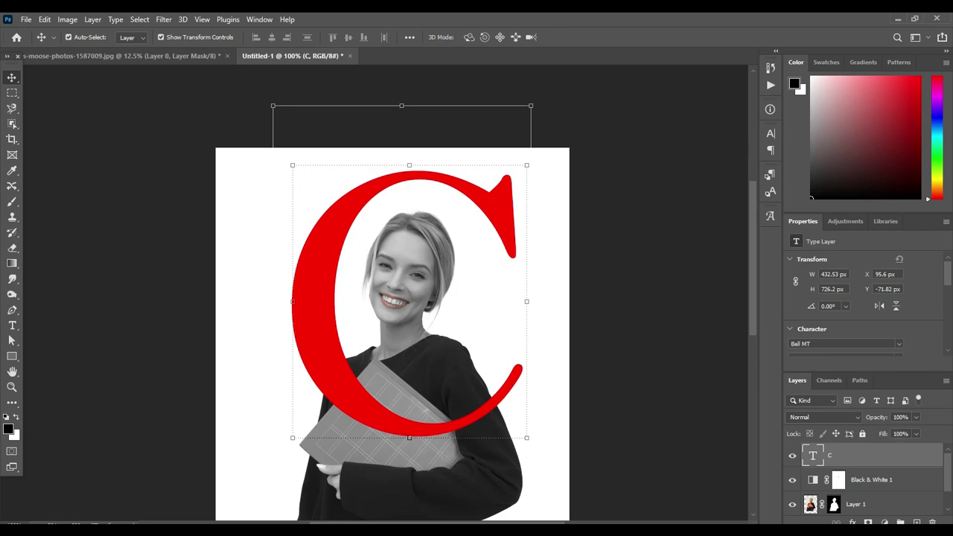
# Convert the photo layer, Layer 1, into an embedded smart object.
pyautogui.click(474, 493)
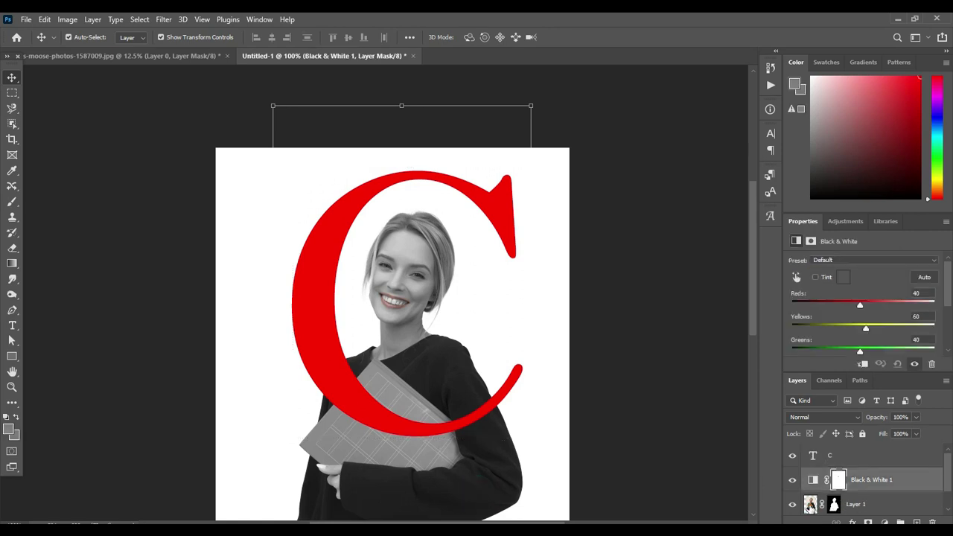
pyautogui.click(809, 504)
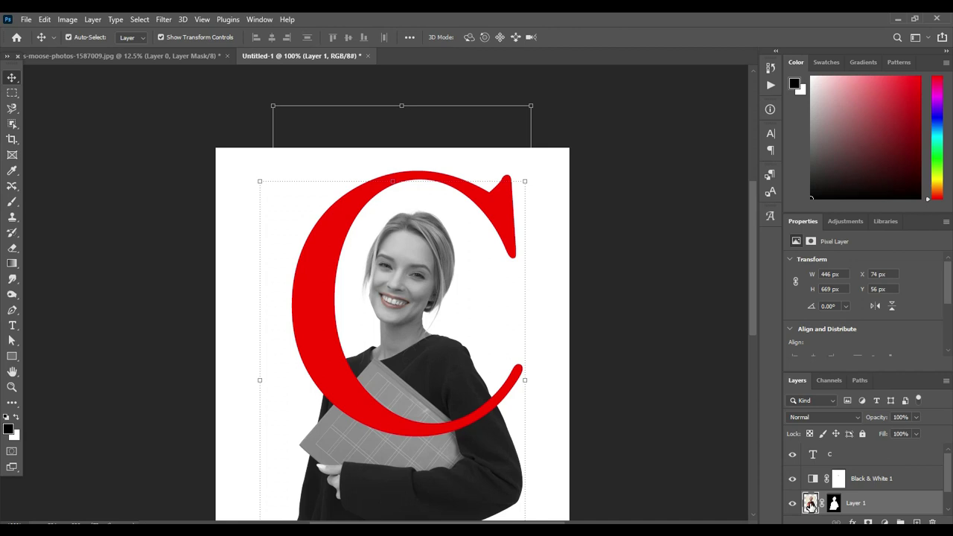
pyautogui.rightClick(809, 506)
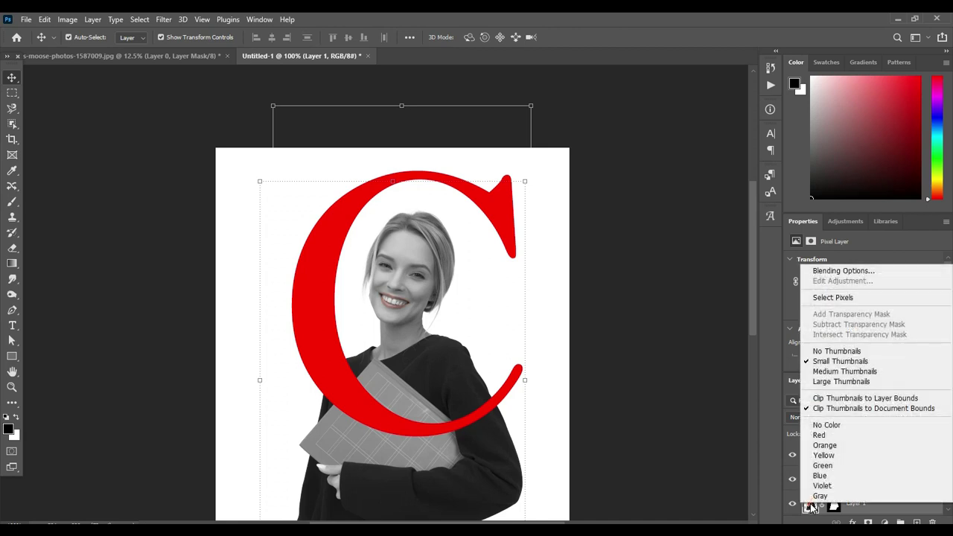
pyautogui.click(701, 471)
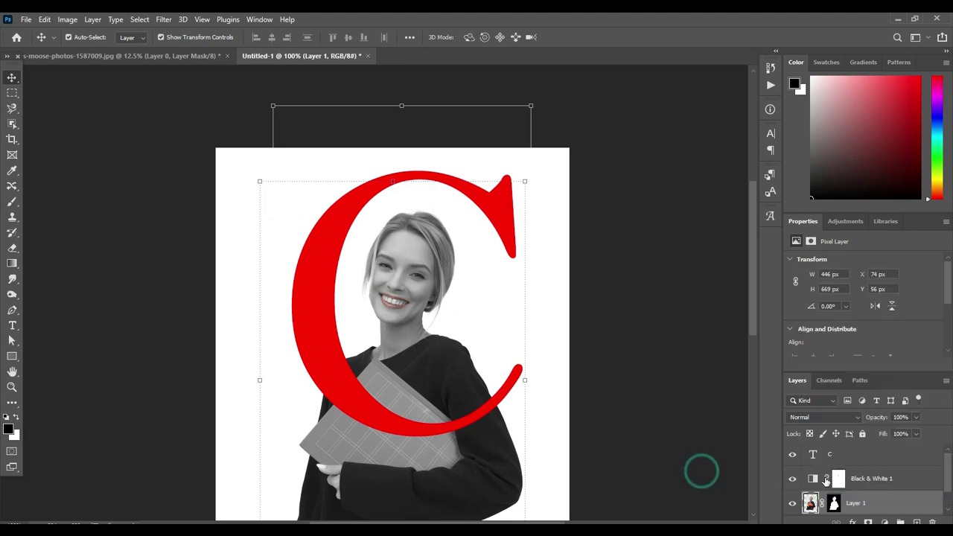
pyautogui.rightClick(868, 503)
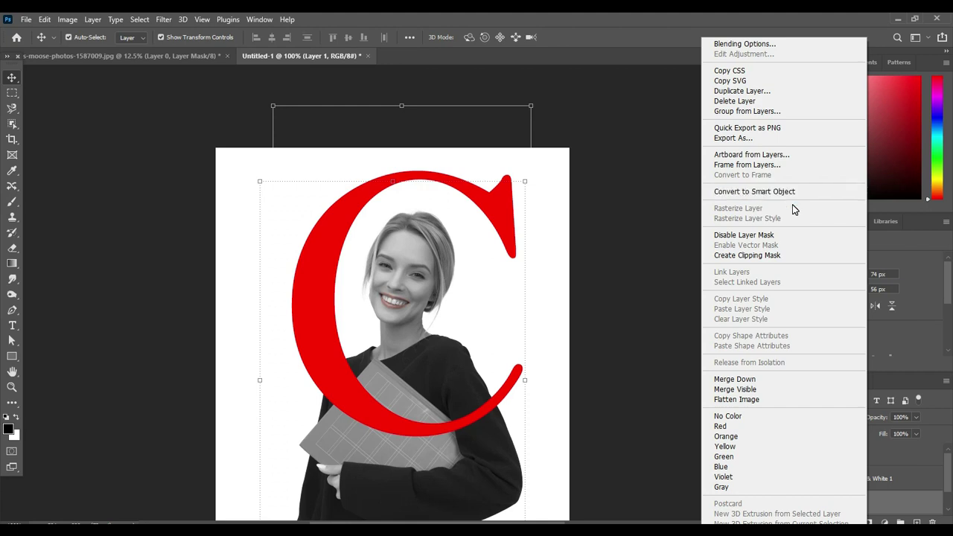
pyautogui.click(769, 195)
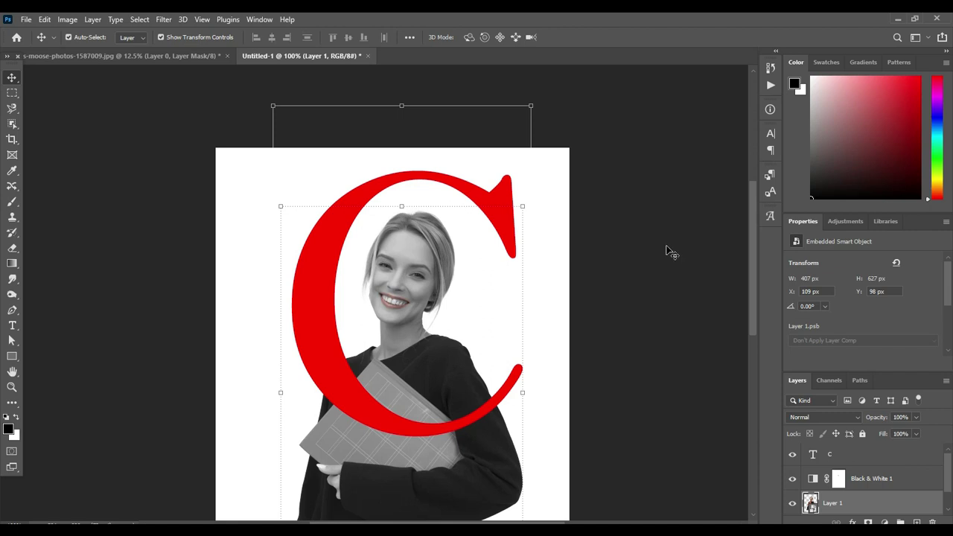
# Combine the Black & White adjustment and photo layers into one smart object.
pyautogui.click(874, 478)
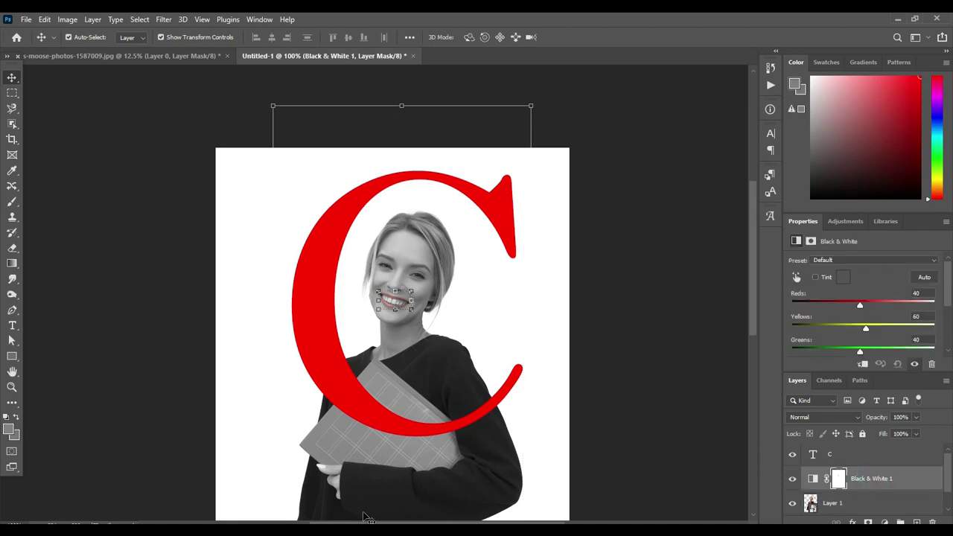
pyautogui.click(869, 501)
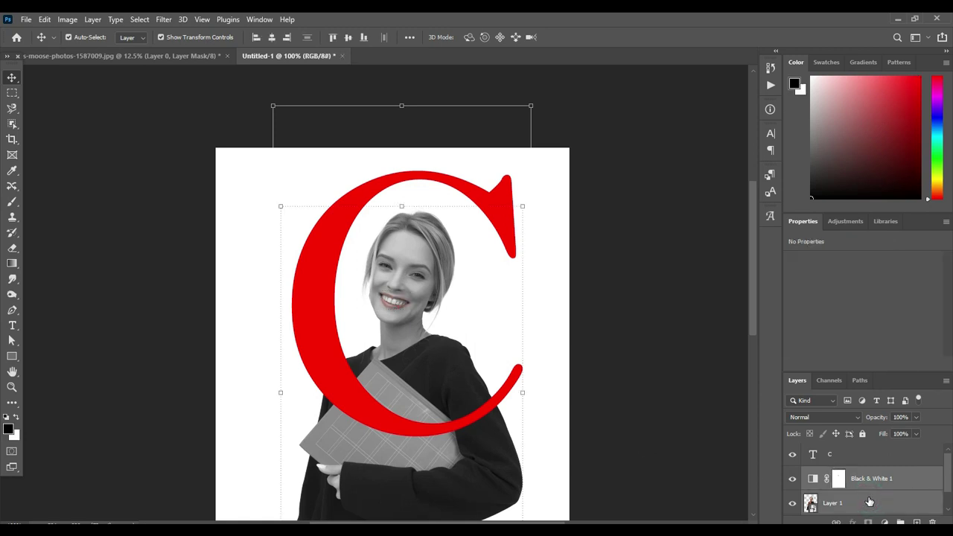
pyautogui.rightClick(868, 502)
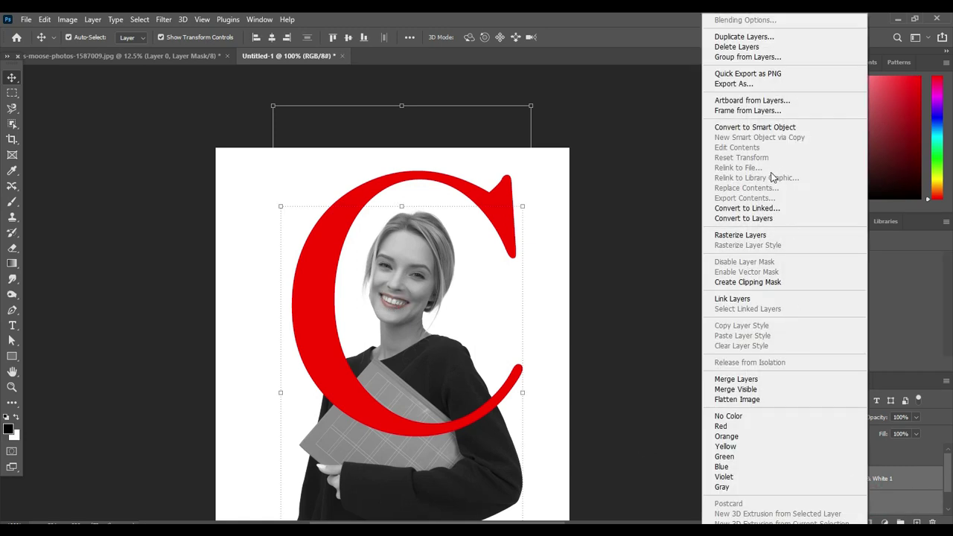
pyautogui.click(770, 128)
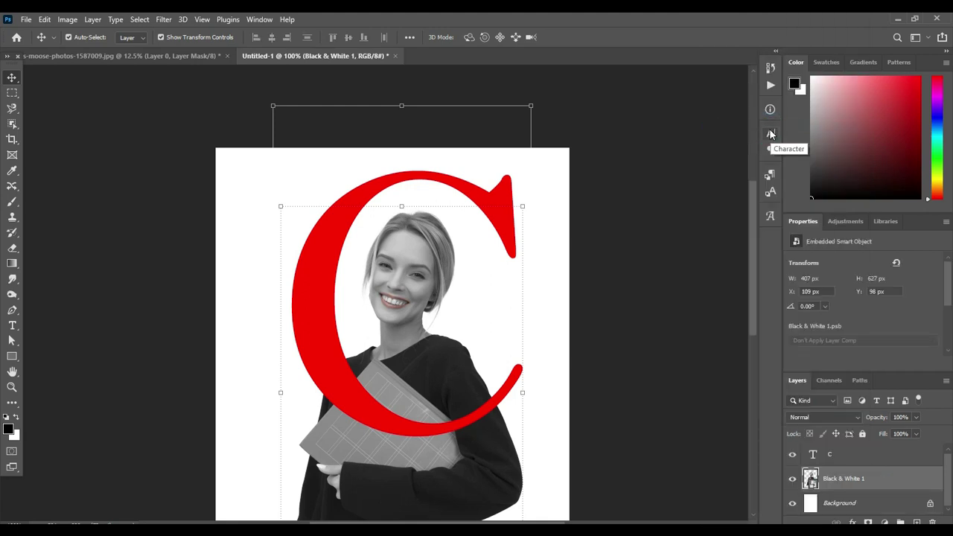
# Move the Black & White 1 smart object above the C text layer.
pyautogui.rightClick(843, 480)
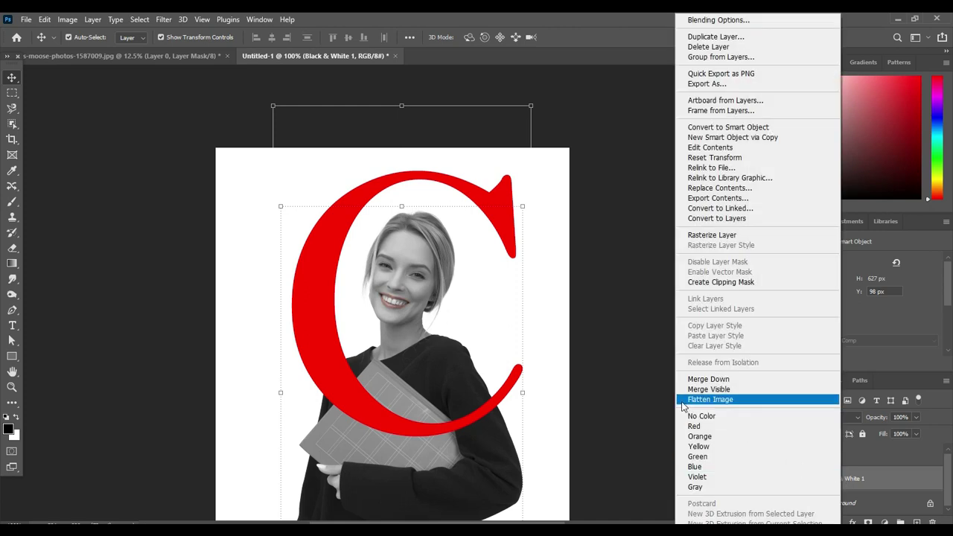
pyautogui.click(634, 404)
pyautogui.moveTo(808, 482); pyautogui.dragTo(854, 455)
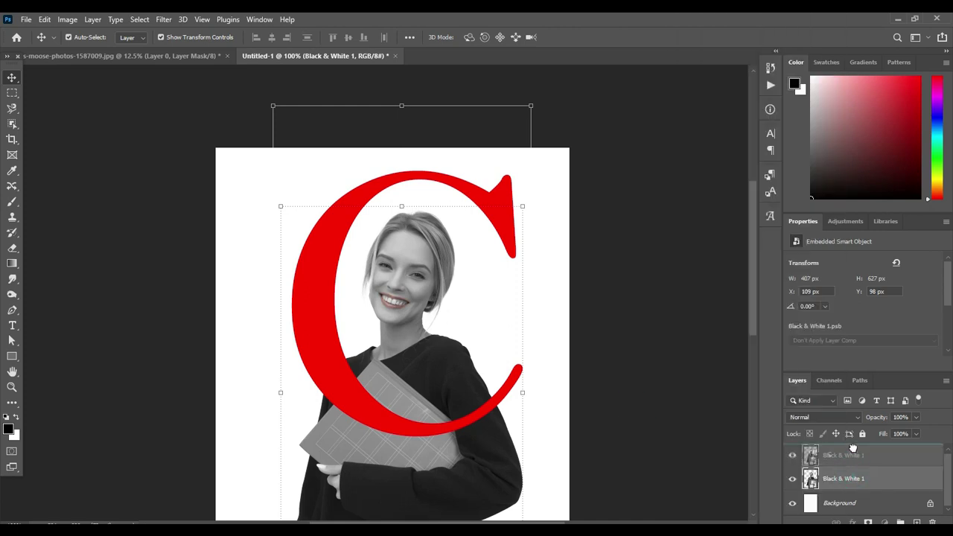
pyautogui.rightClick(854, 458)
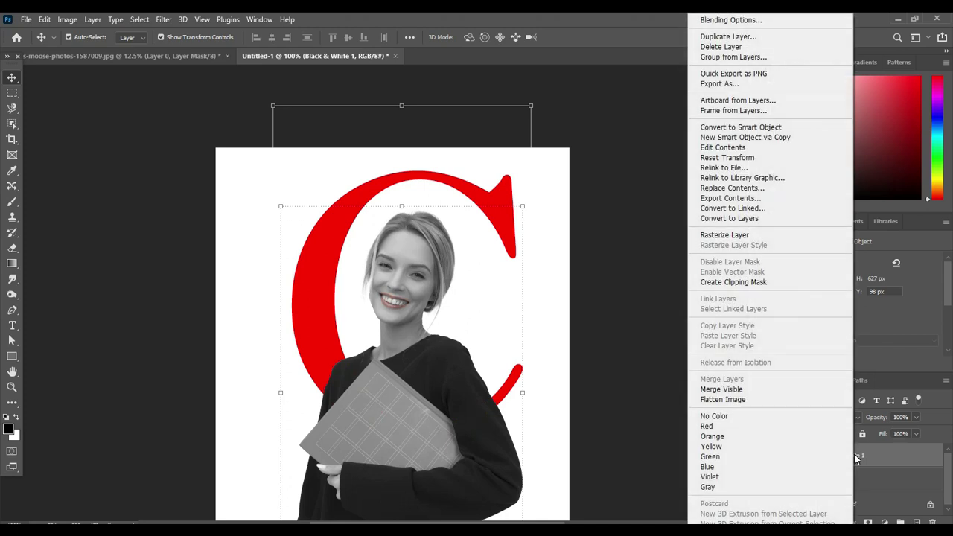
# Clip Black & White 1 to the C and duplicate it with Ctrl+J.
pyautogui.click(739, 282)
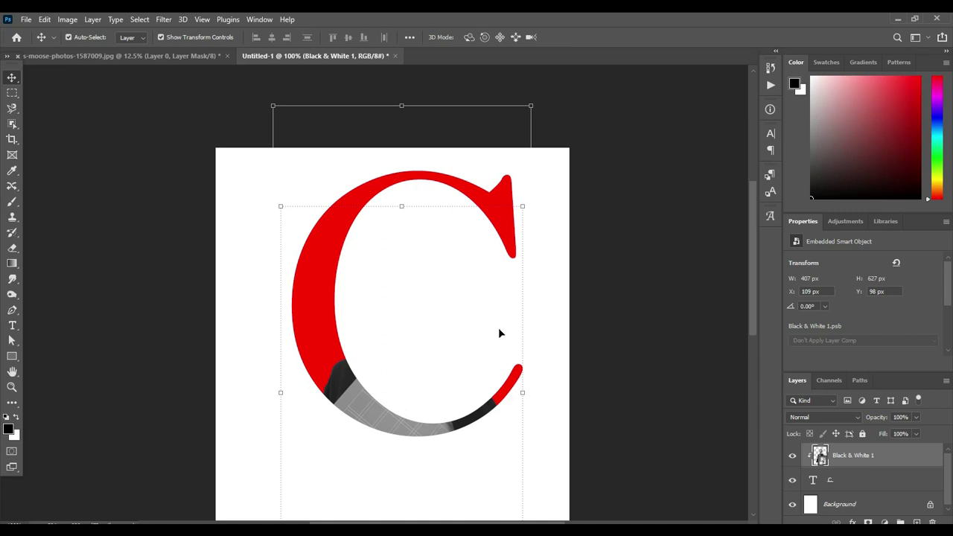
pyautogui.click(871, 456)
pyautogui.hotkey('ctrl', 'j')
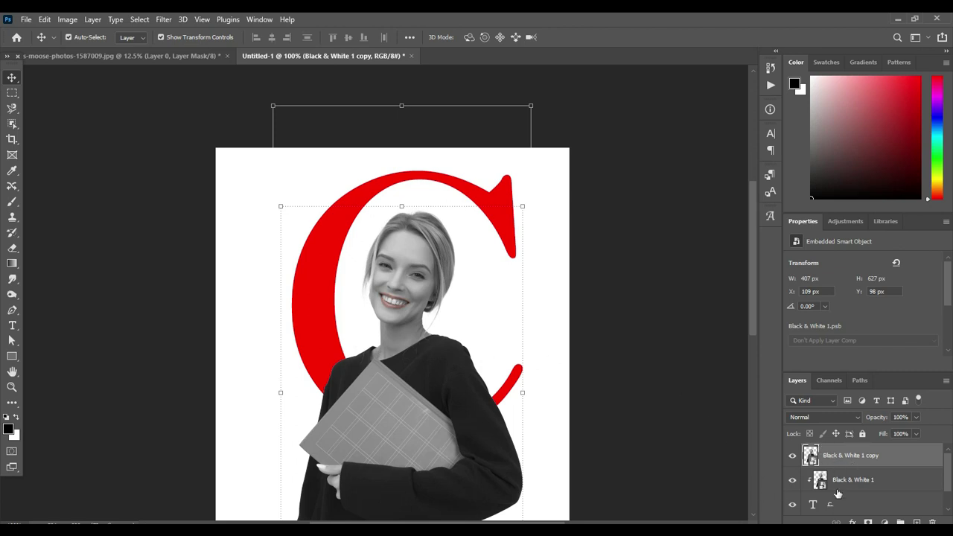
# Add a white layer mask to the Black & White 1 copy layer.
pyautogui.click(868, 455)
pyautogui.click(868, 521)
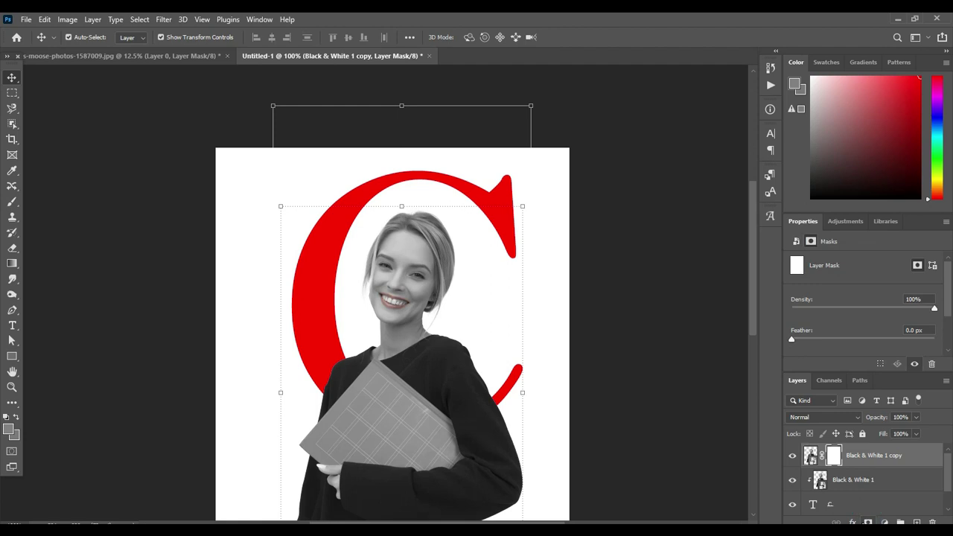
pyautogui.click(839, 505)
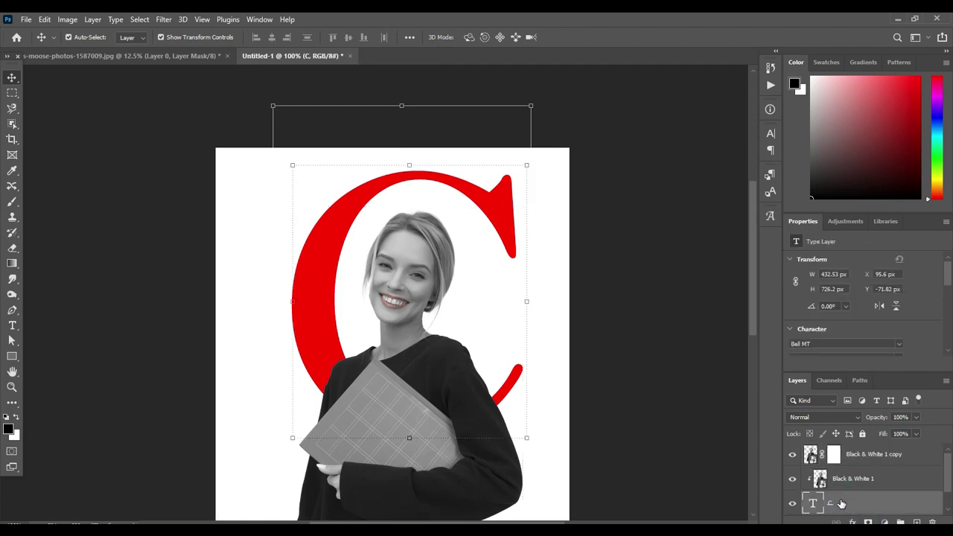
pyautogui.rightClick(841, 504)
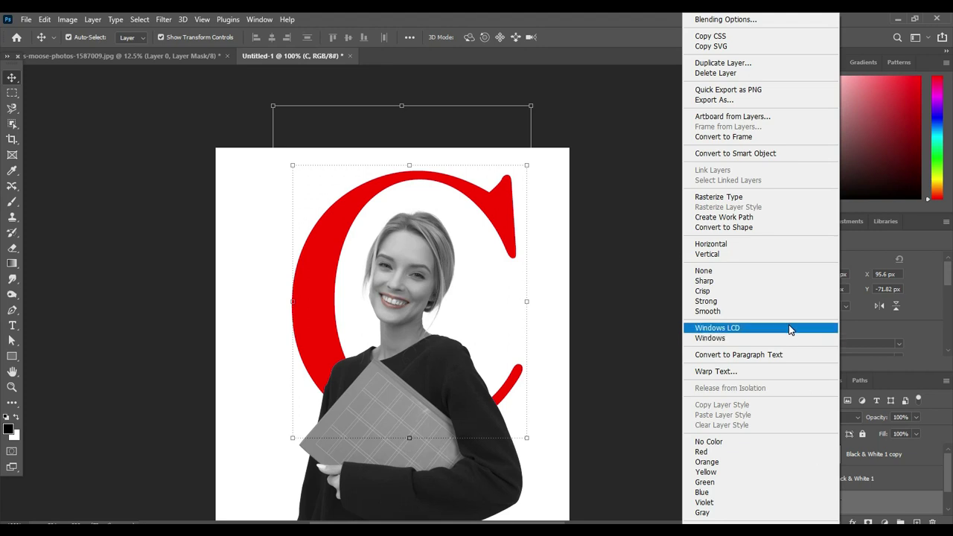
# Load the C letter's pixels as a selection, adding and undoing an Invert adjustment.
pyautogui.click(652, 322)
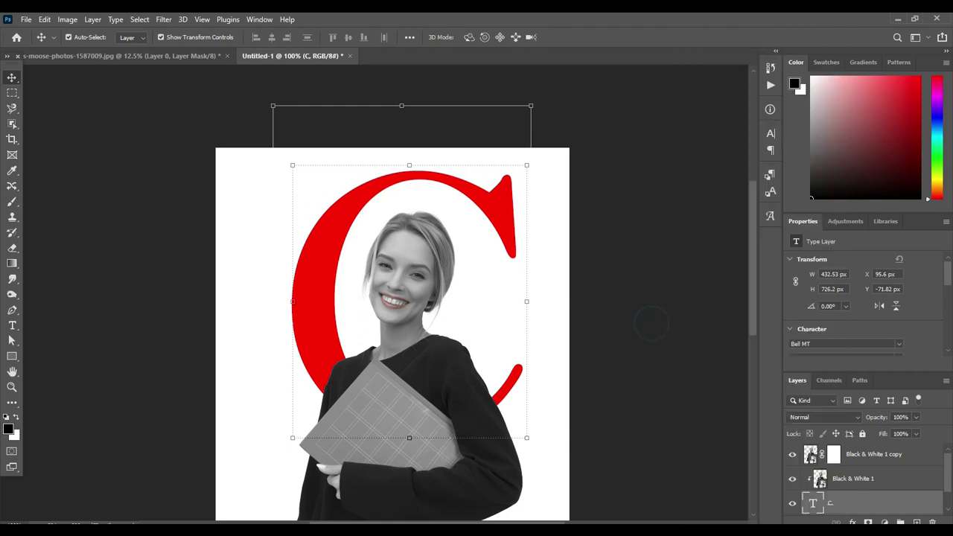
pyautogui.rightClick(809, 507)
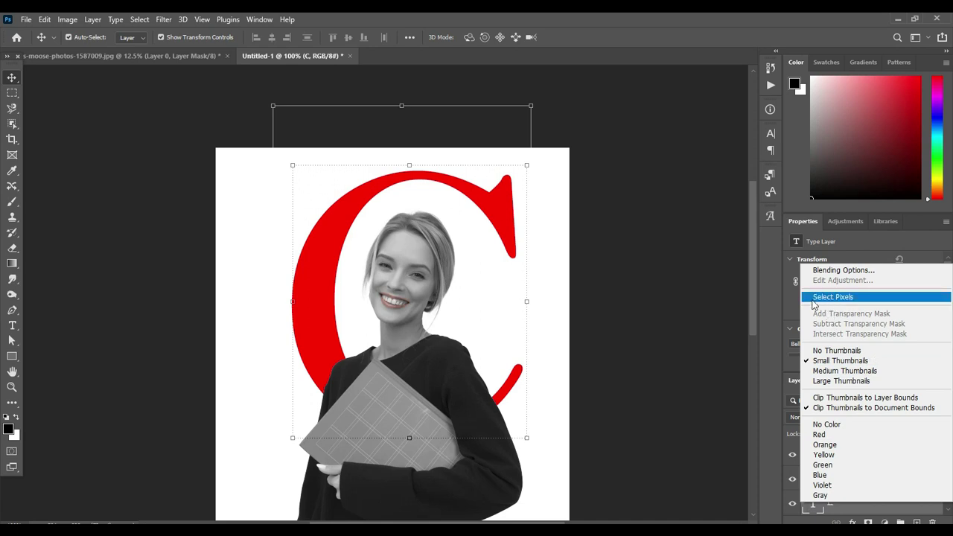
pyautogui.click(838, 298)
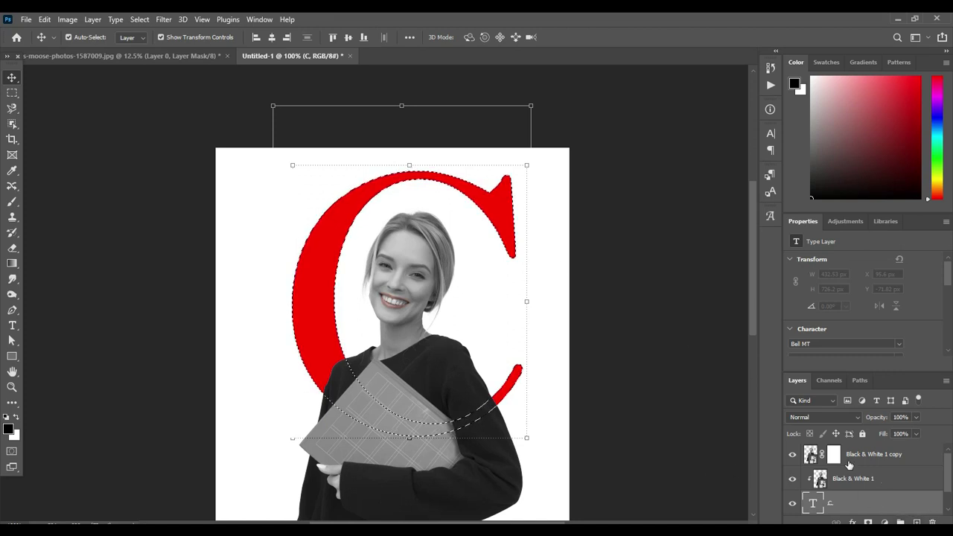
pyautogui.click(884, 523)
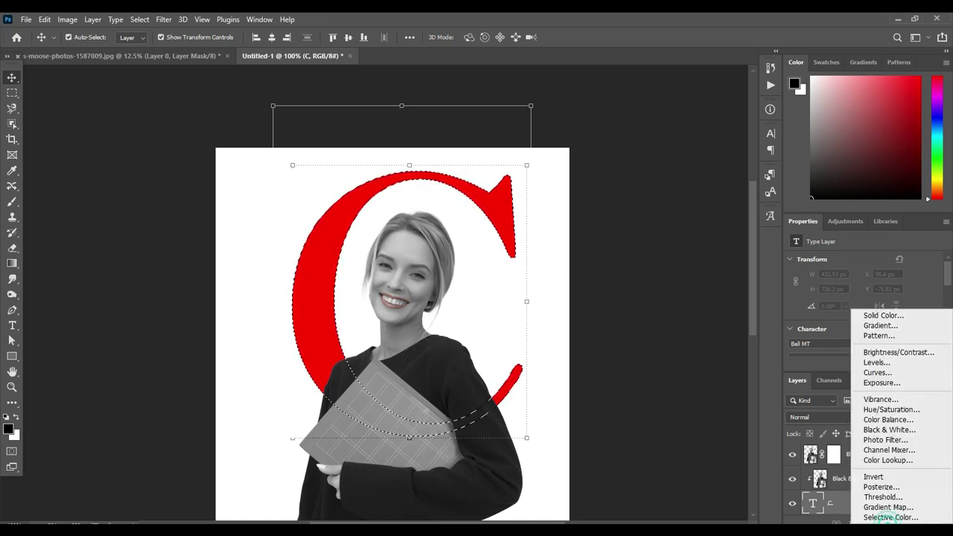
pyautogui.click(898, 479)
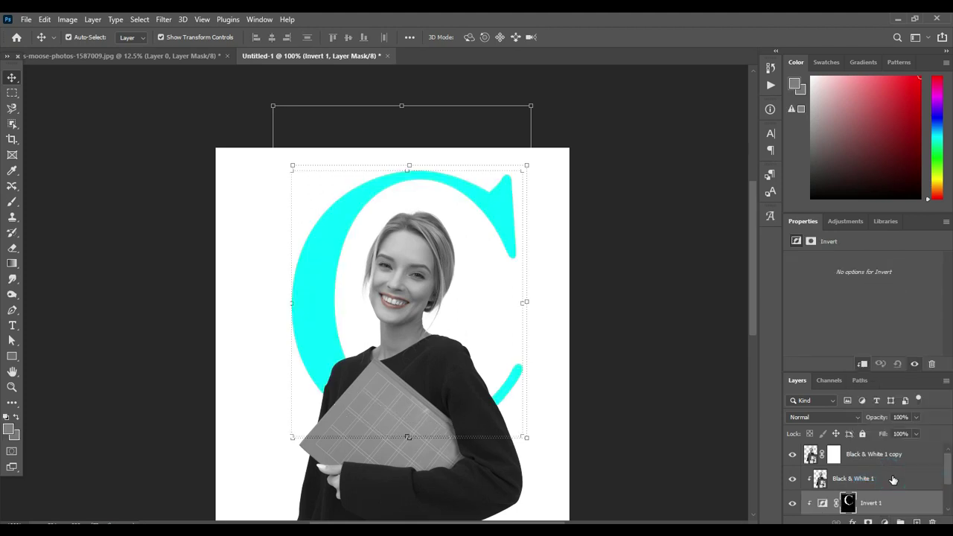
pyautogui.hotkey('ctrl', 'z')
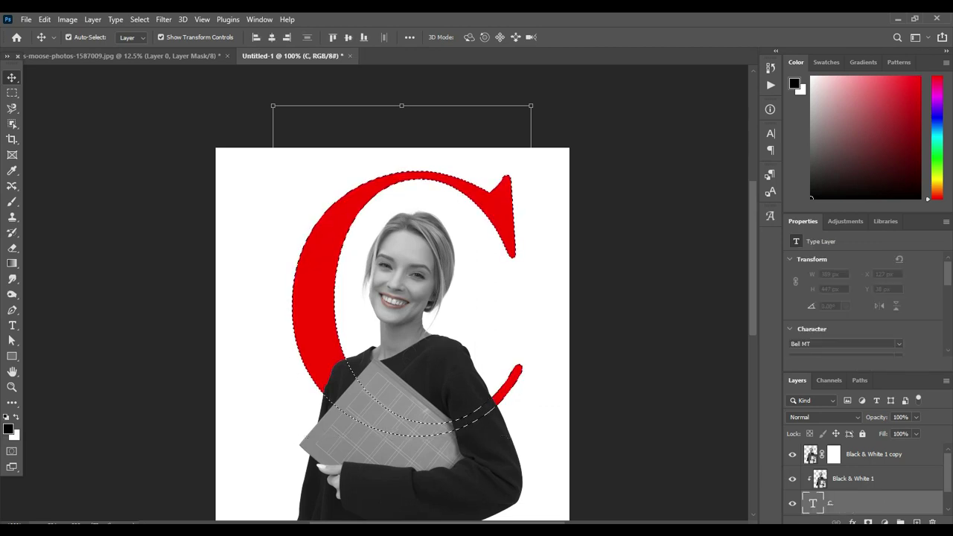
# Invert the selection to everything outside the C with Black & White 1 copy selected.
pyautogui.click(853, 457)
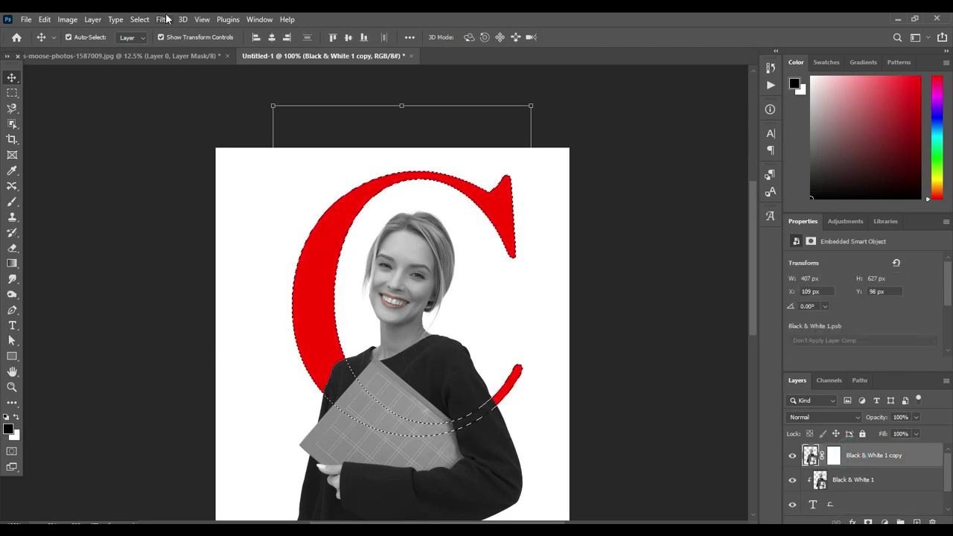
pyautogui.click(141, 19)
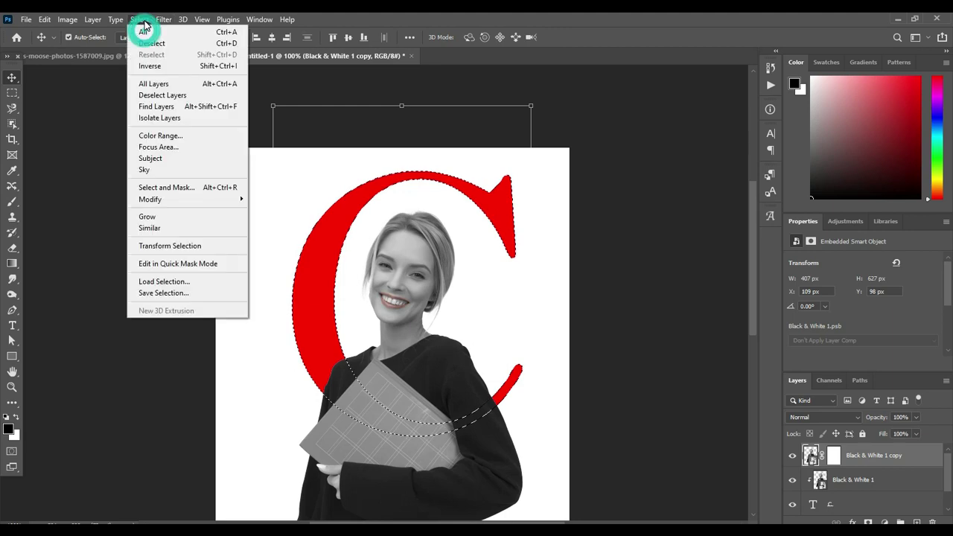
pyautogui.click(174, 68)
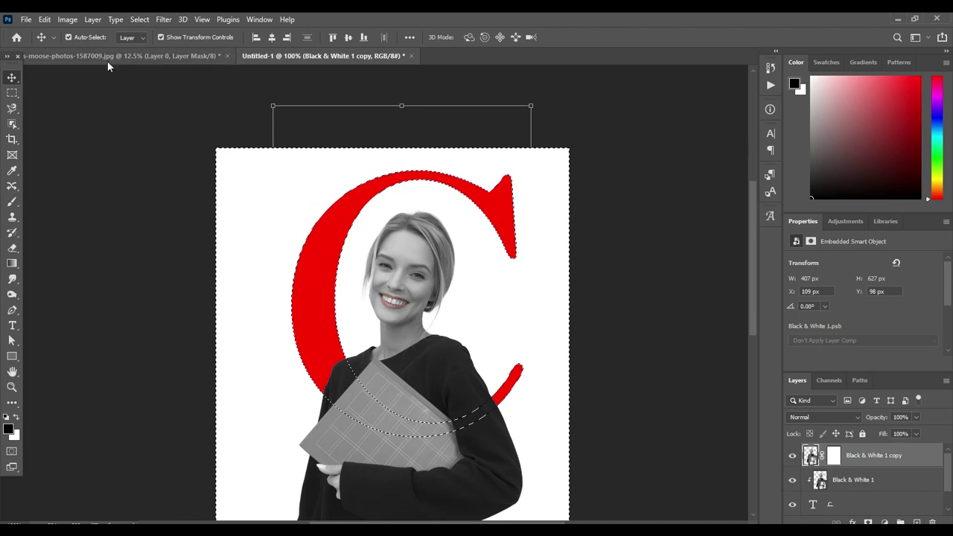
# Pick the Brush with black (000000) foreground and target the copy layer's mask.
pyautogui.click(13, 202)
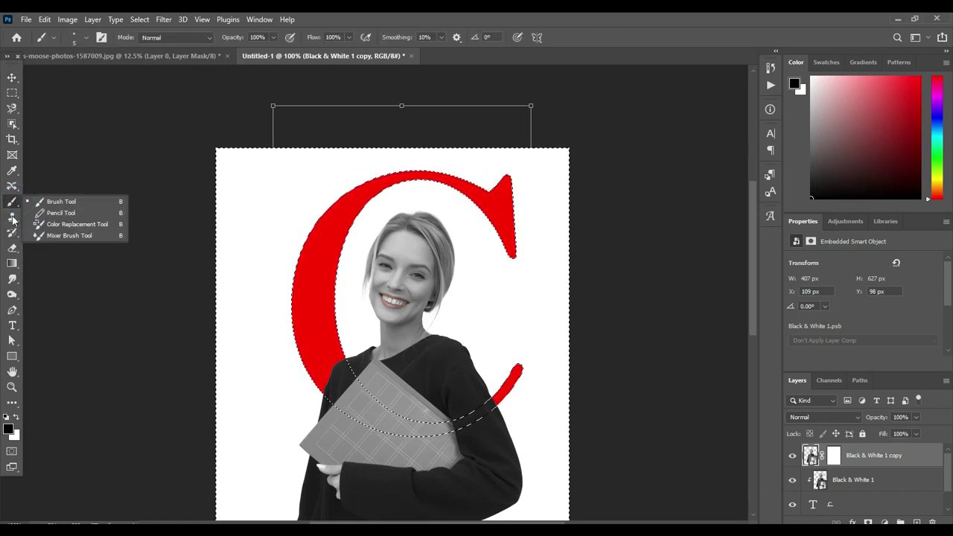
pyautogui.click(8, 428)
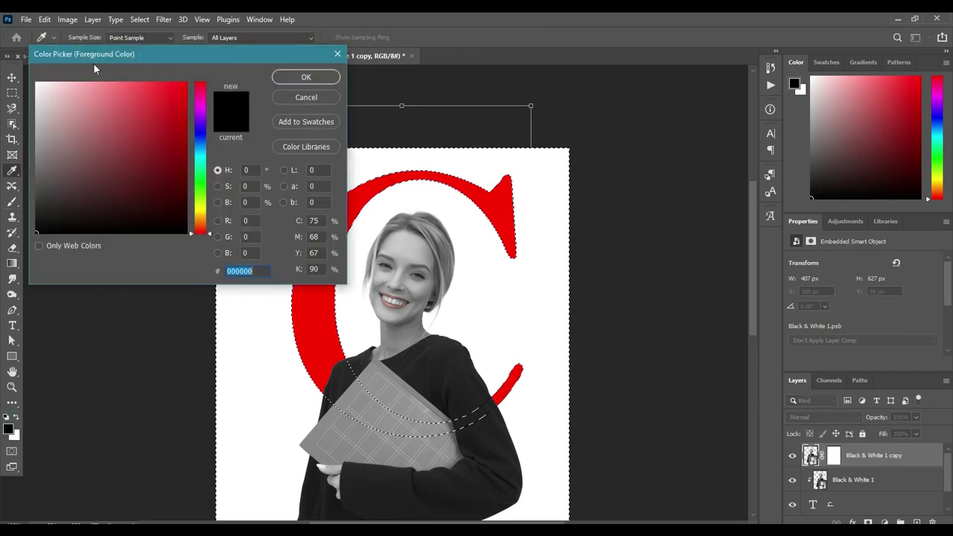
pyautogui.click(308, 77)
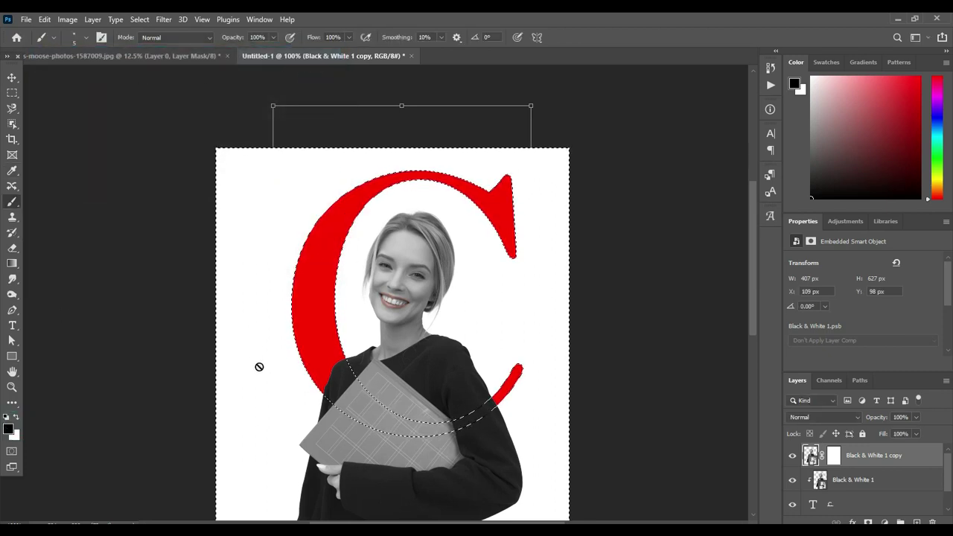
pyautogui.click(846, 505)
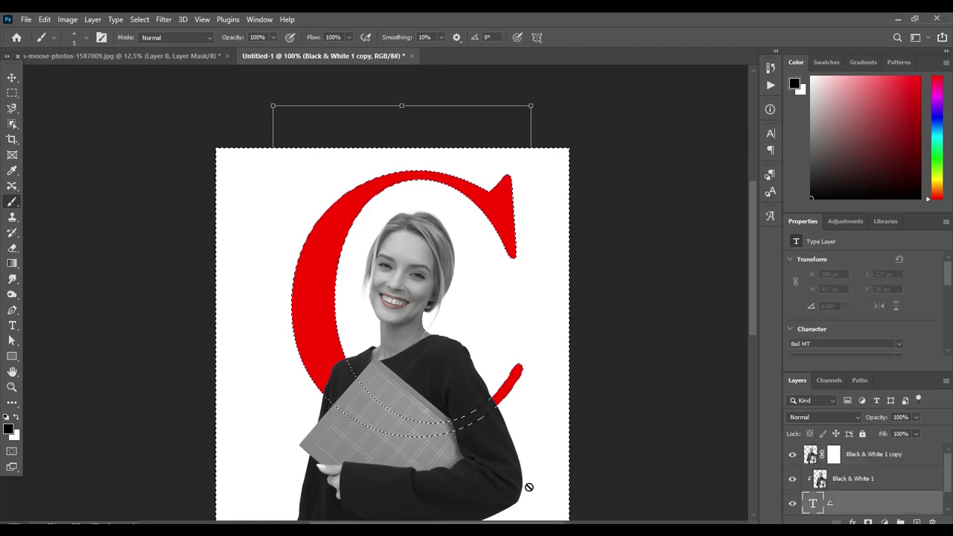
pyautogui.click(851, 457)
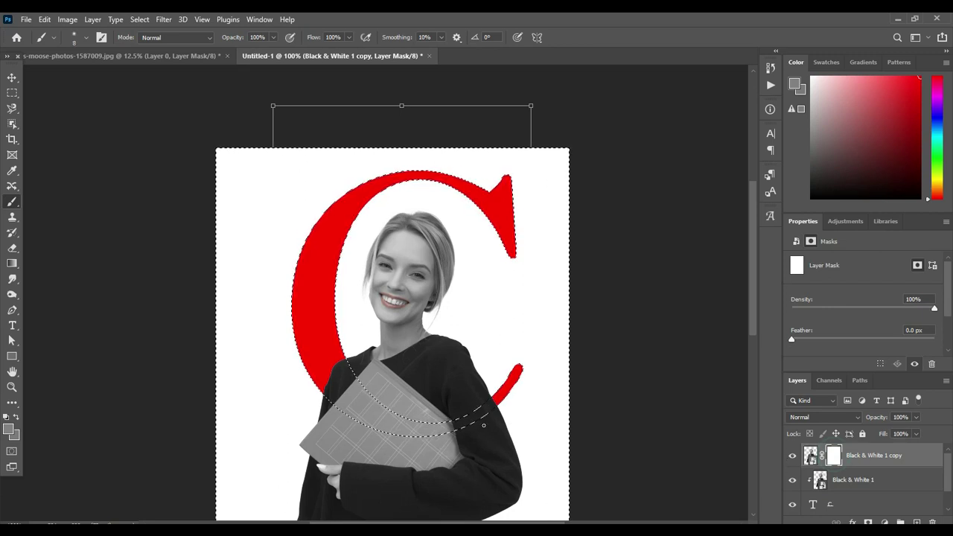
# Enlarge the brush from 35 px to 73 px and undo a trial mask stroke.
pyautogui.click(74, 37)
pyautogui.moveTo(87, 73); pyautogui.dragTo(94, 75)
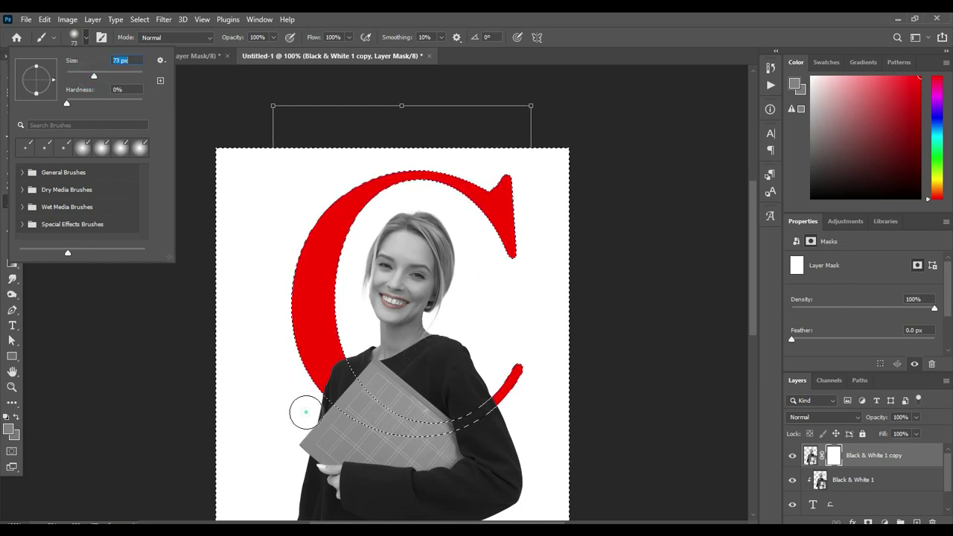
pyautogui.click(302, 415)
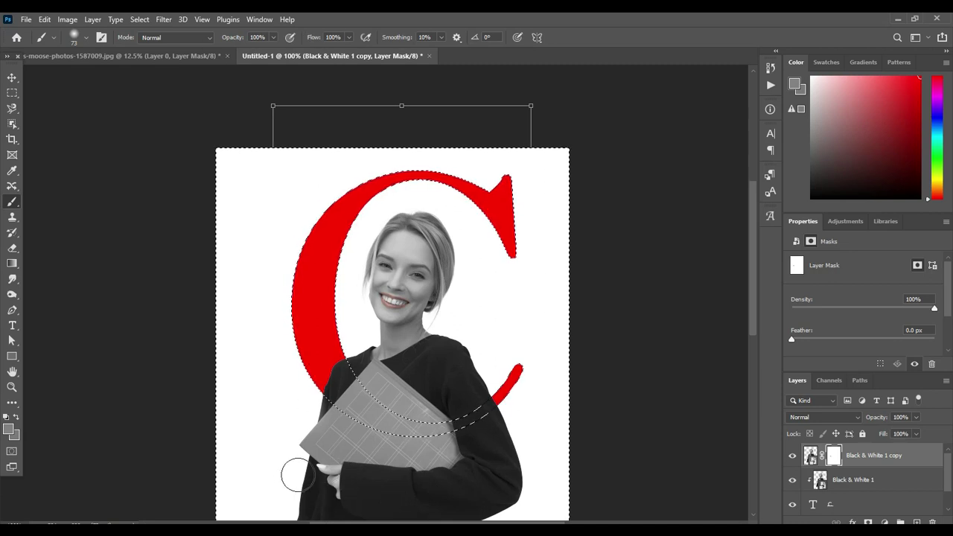
pyautogui.moveTo(294, 472)
pyautogui.mouseDown()
pyautogui.moveTo(528, 493)
pyautogui.moveTo(246, 502)
pyautogui.mouseUp()
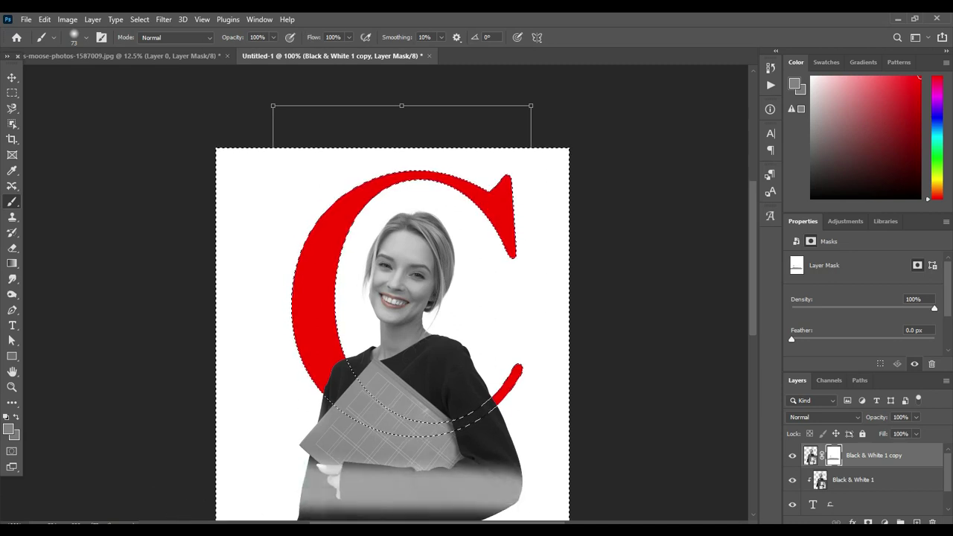
pyautogui.hotkey('ctrl', 'z')
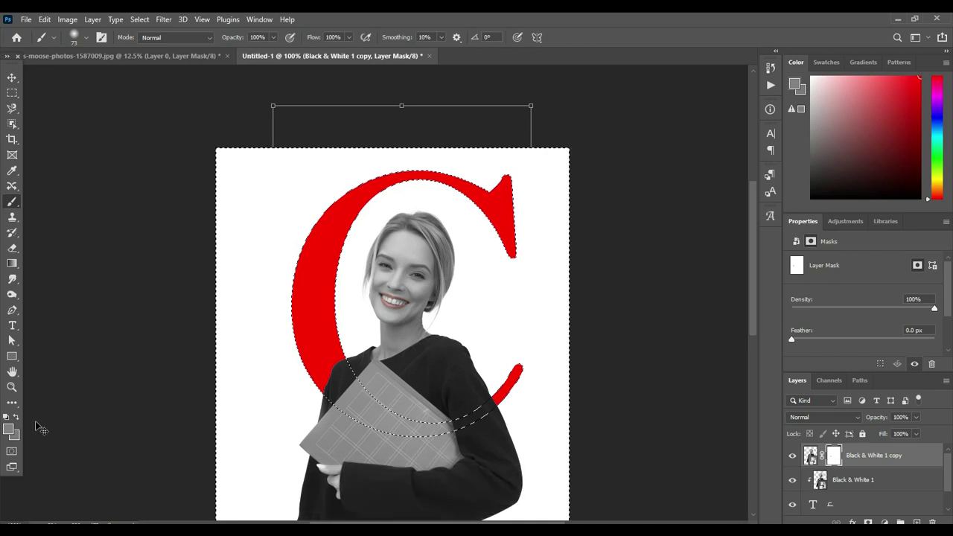
# Set the foreground colour to black, then change it to pure white.
pyautogui.click(9, 431)
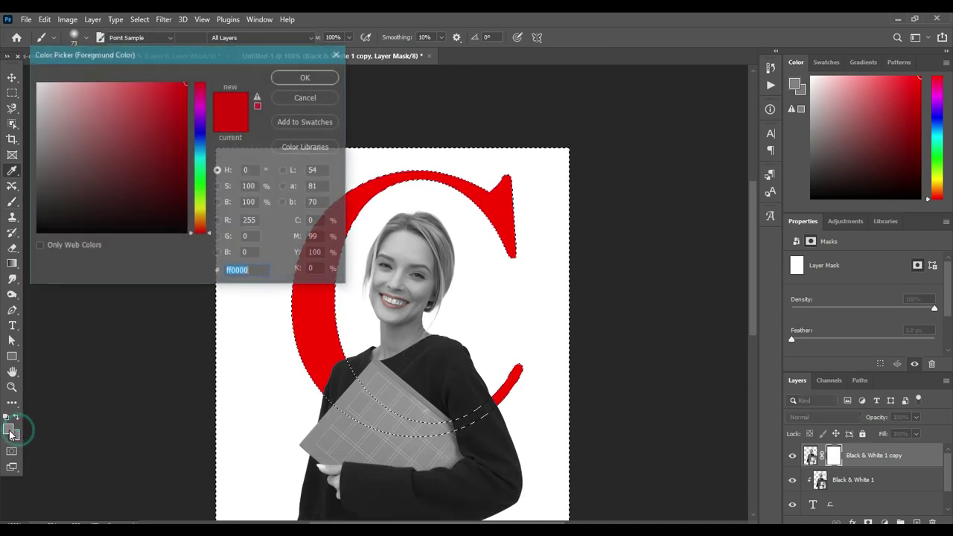
pyautogui.moveTo(64, 219); pyautogui.dragTo(37, 233)
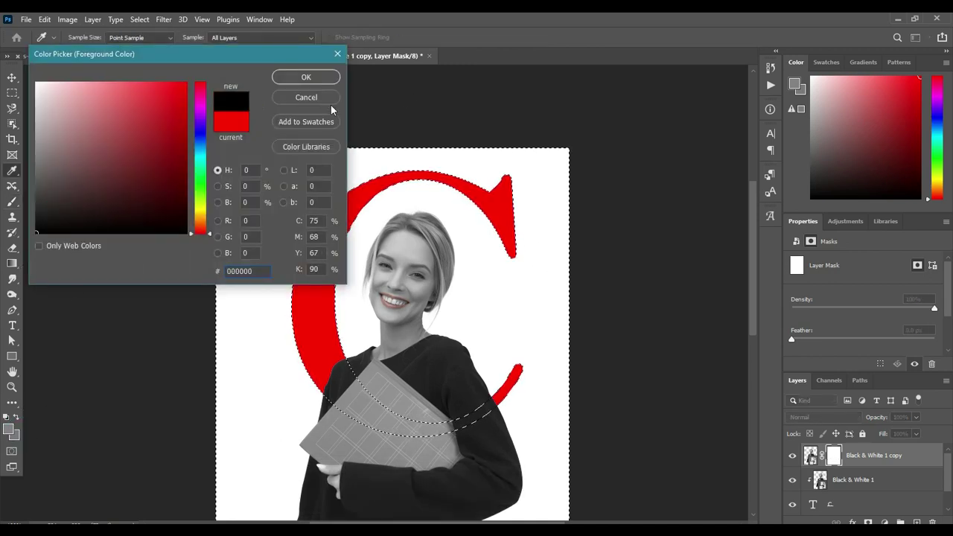
pyautogui.click(306, 77)
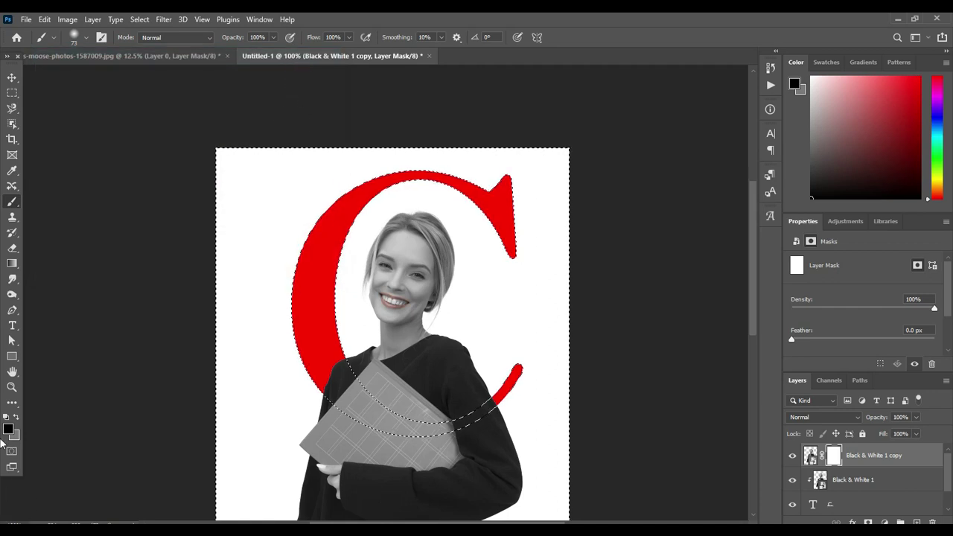
pyautogui.click(9, 427)
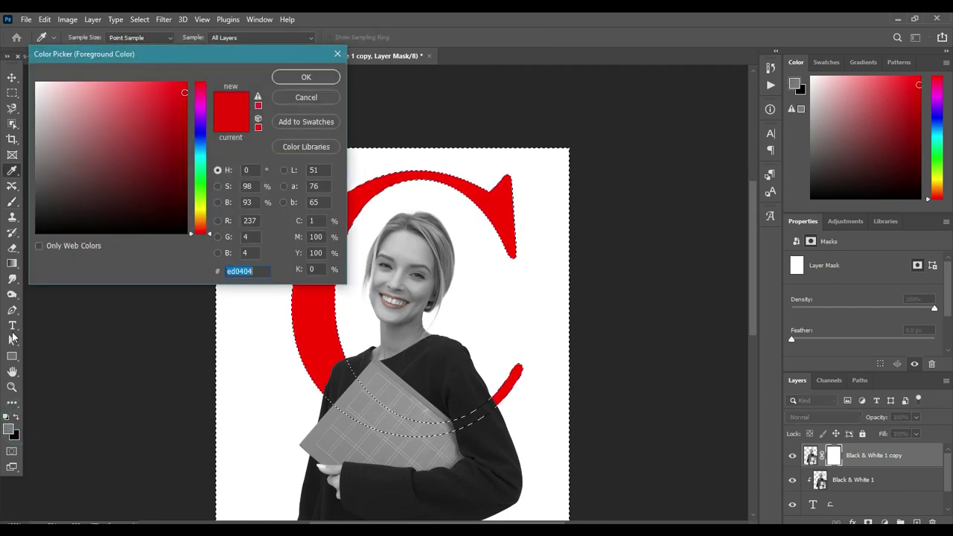
pyautogui.click(46, 121)
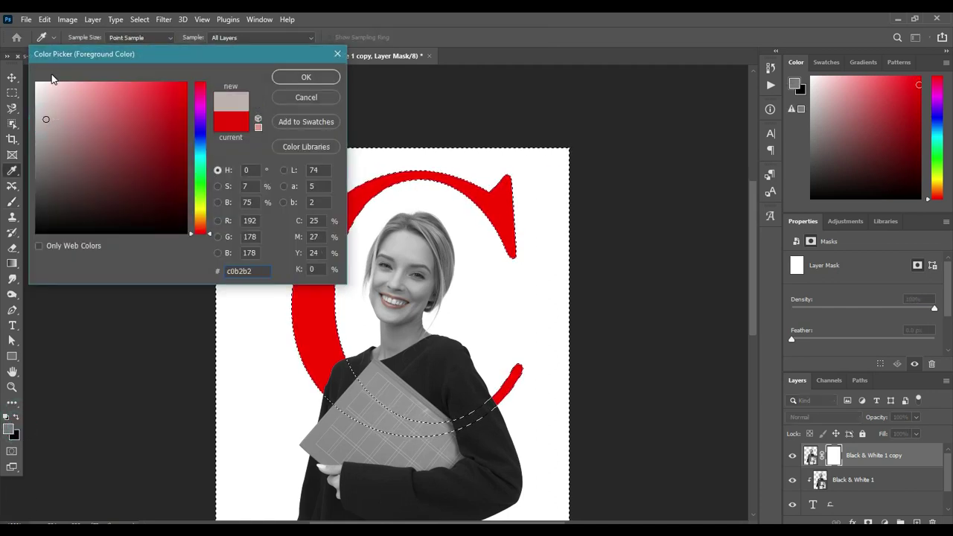
pyautogui.moveTo(39, 98); pyautogui.dragTo(35, 82)
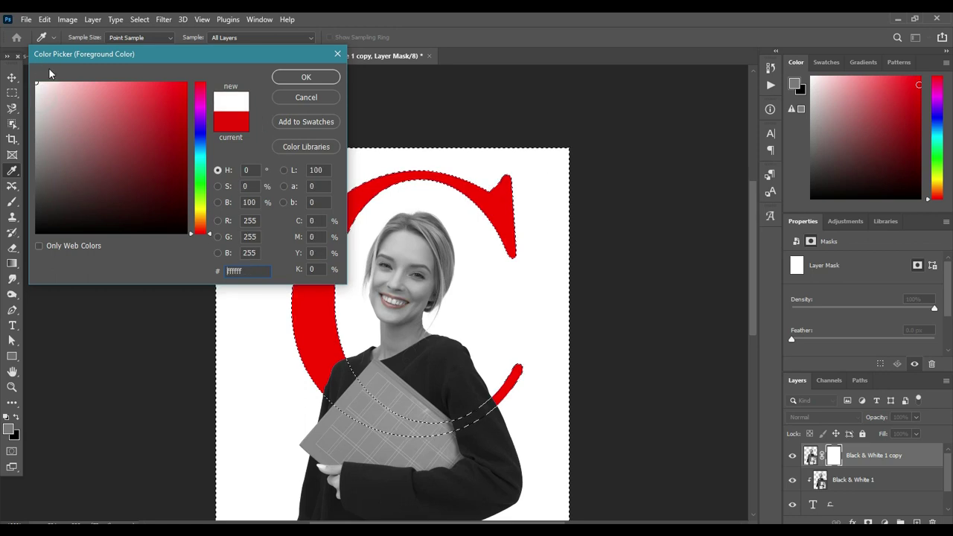
pyautogui.click(306, 78)
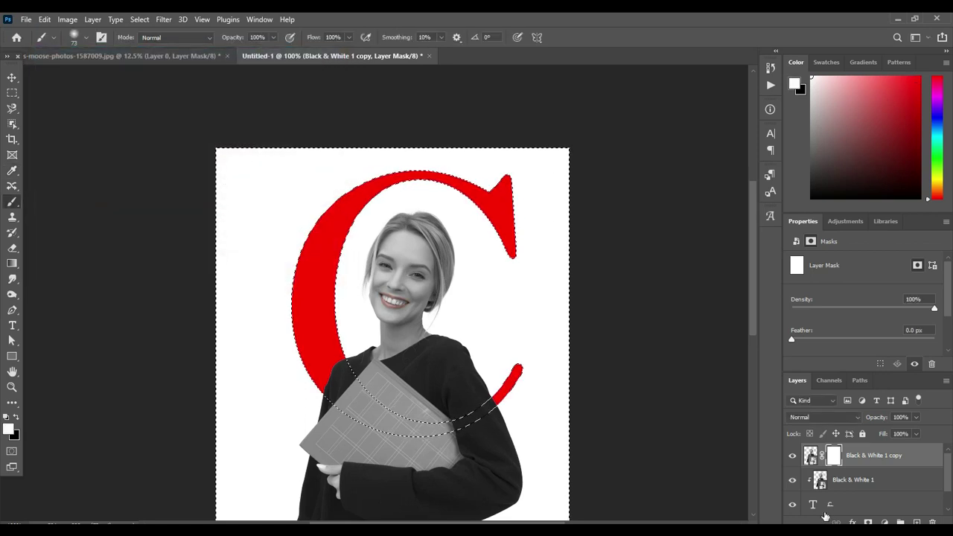
# Paint black on the portrait copy's mask to hide the lower sweater, shirt and shading.
pyautogui.click(833, 455)
pyautogui.click(337, 482)
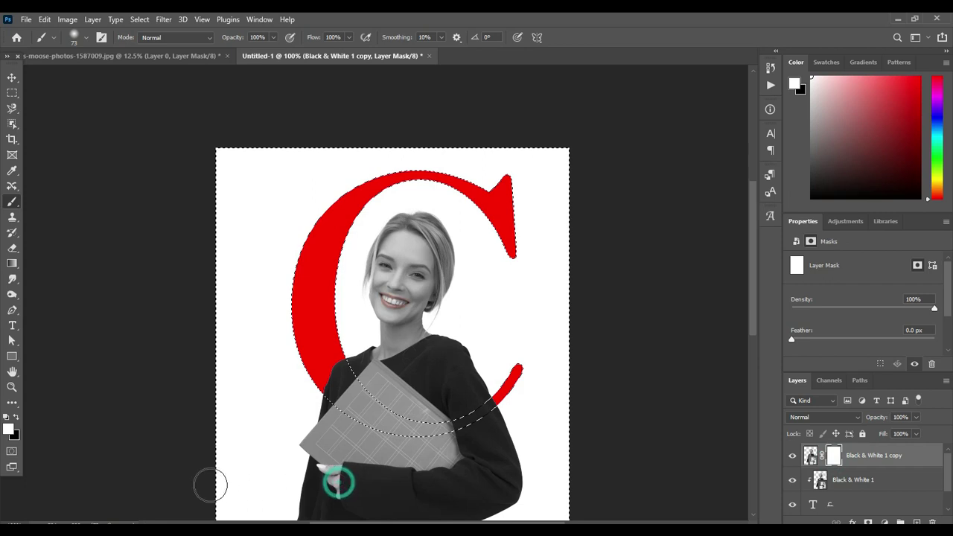
pyautogui.click(16, 419)
pyautogui.moveTo(307, 498)
pyautogui.mouseDown()
pyautogui.moveTo(475, 503)
pyautogui.moveTo(248, 513)
pyautogui.moveTo(551, 491)
pyautogui.moveTo(499, 463)
pyautogui.moveTo(106, 474)
pyautogui.moveTo(514, 477)
pyautogui.moveTo(385, 475)
pyautogui.moveTo(507, 491)
pyautogui.mouseUp()
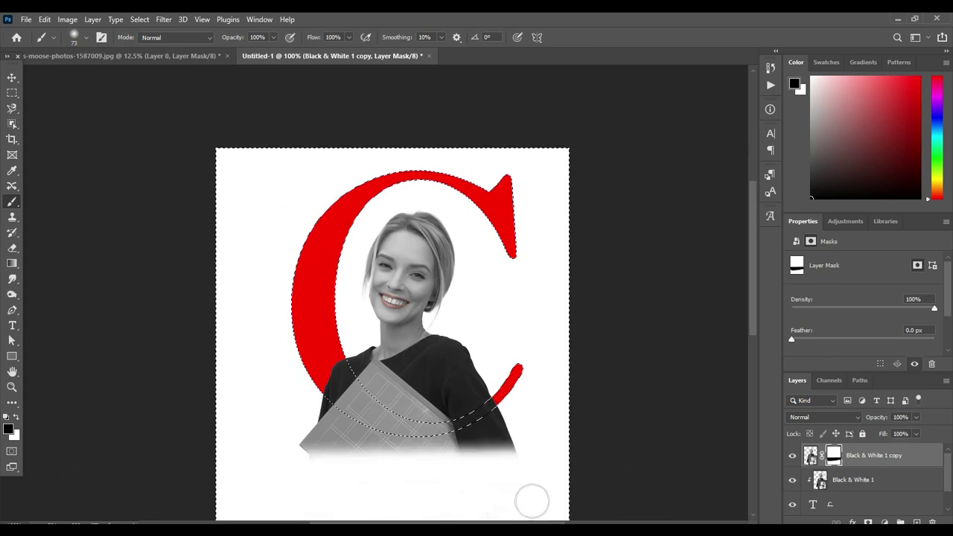
pyautogui.moveTo(521, 409); pyautogui.dragTo(308, 474)
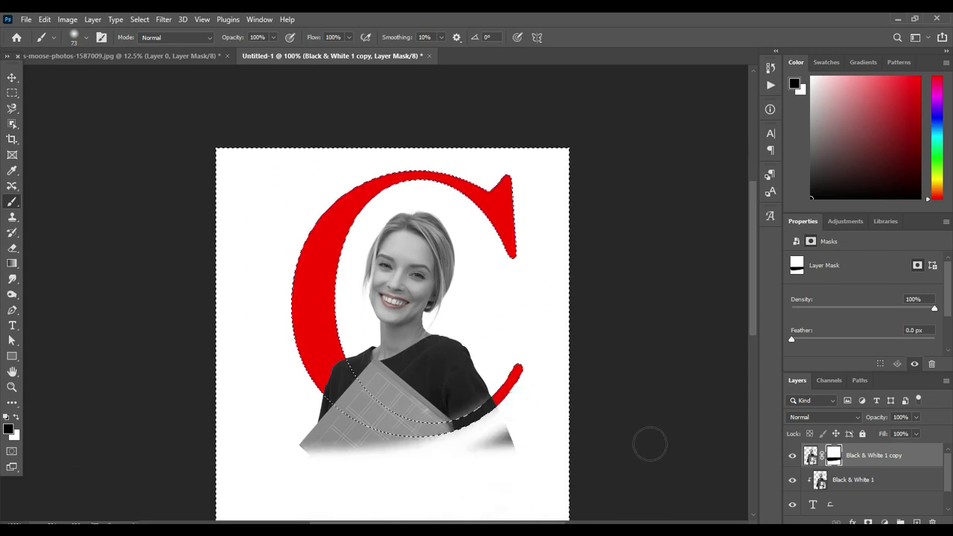
pyautogui.moveTo(649, 444)
pyautogui.mouseDown()
pyautogui.moveTo(368, 469)
pyautogui.moveTo(424, 462)
pyautogui.moveTo(320, 440)
pyautogui.moveTo(337, 451)
pyautogui.moveTo(290, 422)
pyautogui.moveTo(423, 484)
pyautogui.mouseUp()
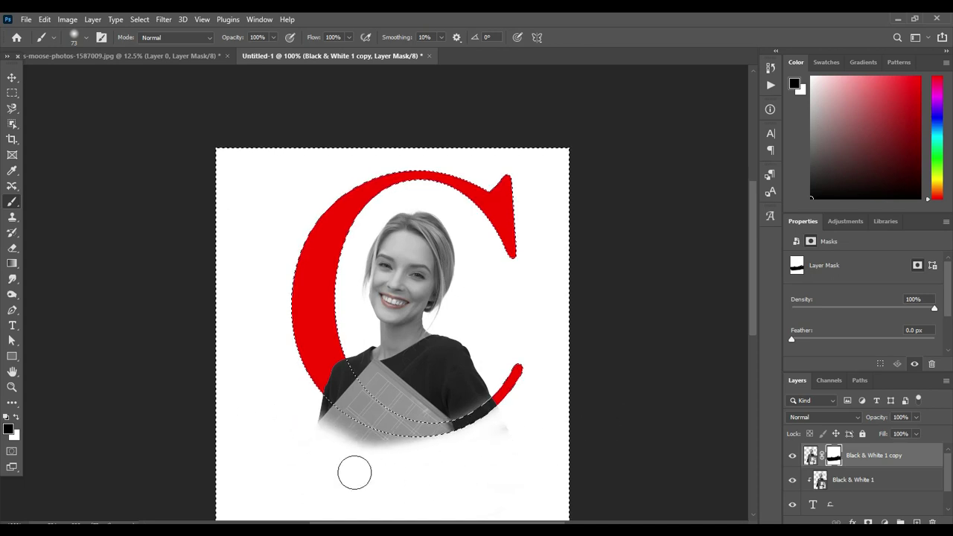
pyautogui.moveTo(354, 473)
pyautogui.mouseDown()
pyautogui.moveTo(449, 454)
pyautogui.moveTo(330, 442)
pyautogui.moveTo(299, 419)
pyautogui.mouseUp()
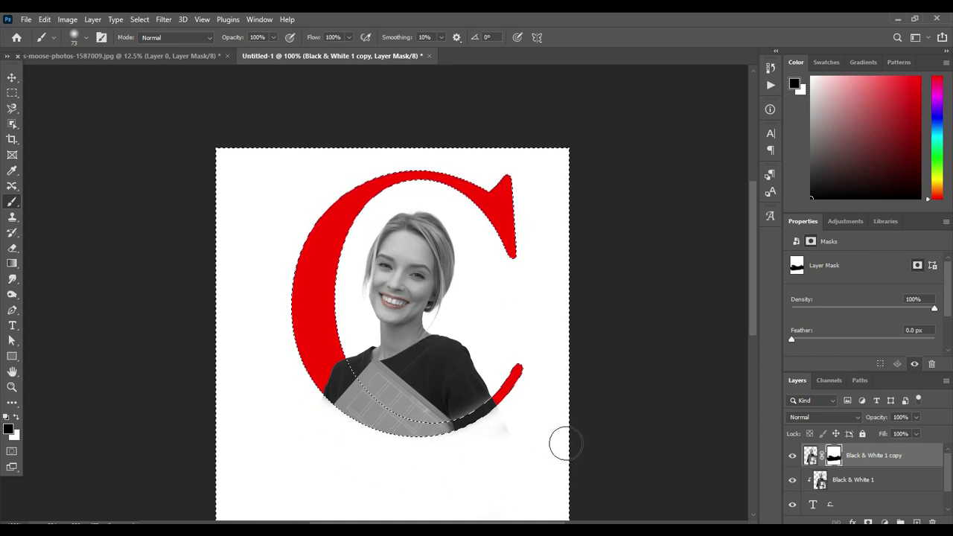
pyautogui.click(12, 77)
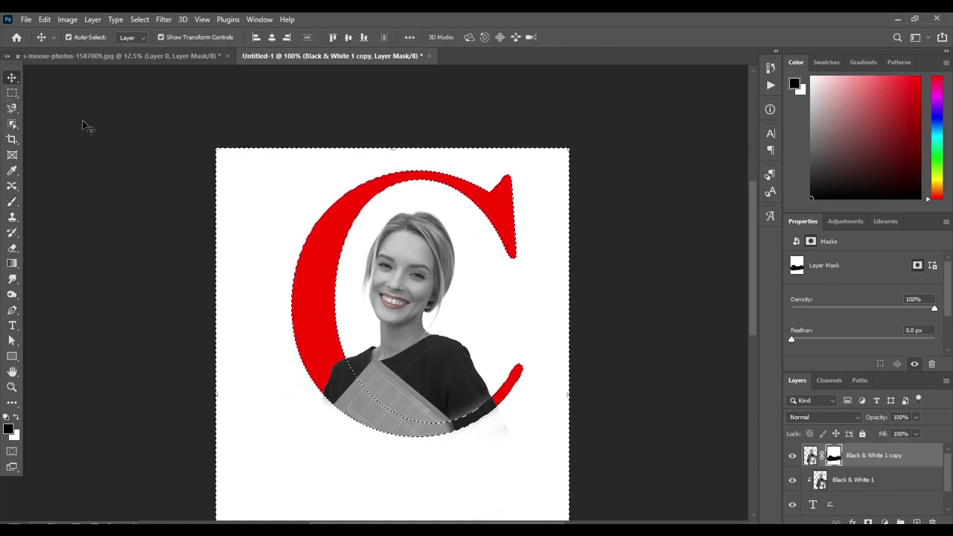
# Give the C layer a Stroke, 91% opacity and a Drop Shadow at 63% opacity.
pyautogui.hotkey('ctrl', 'd')
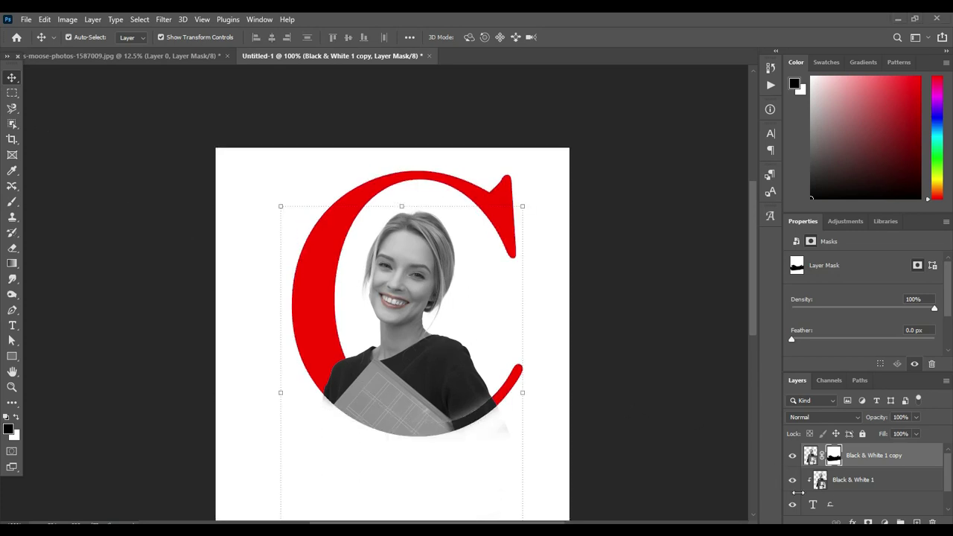
pyautogui.click(833, 505)
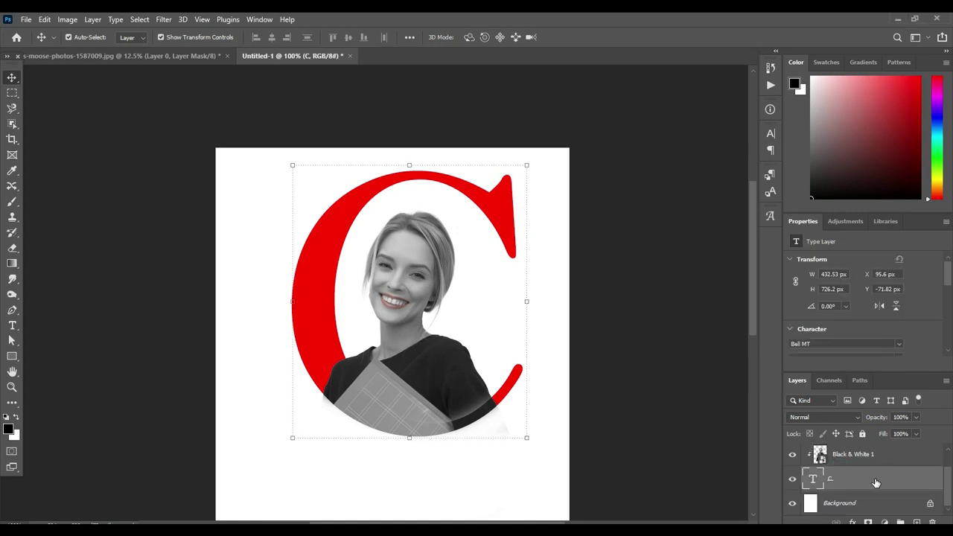
pyautogui.rightClick(874, 478)
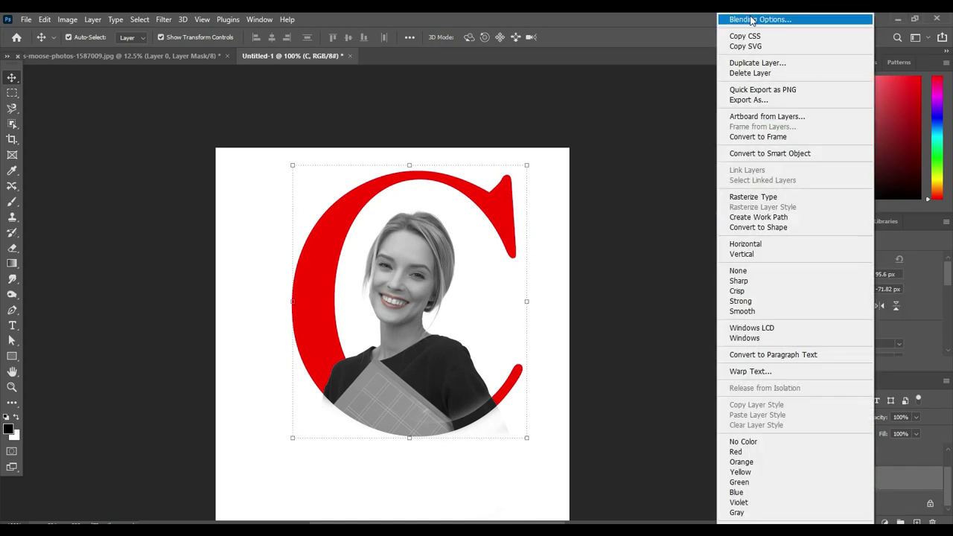
pyautogui.click(754, 23)
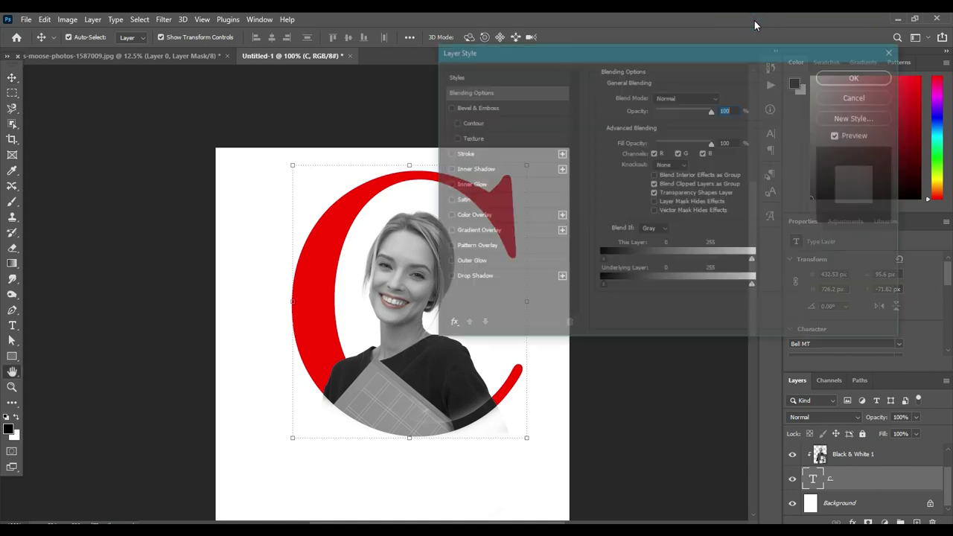
pyautogui.click(448, 154)
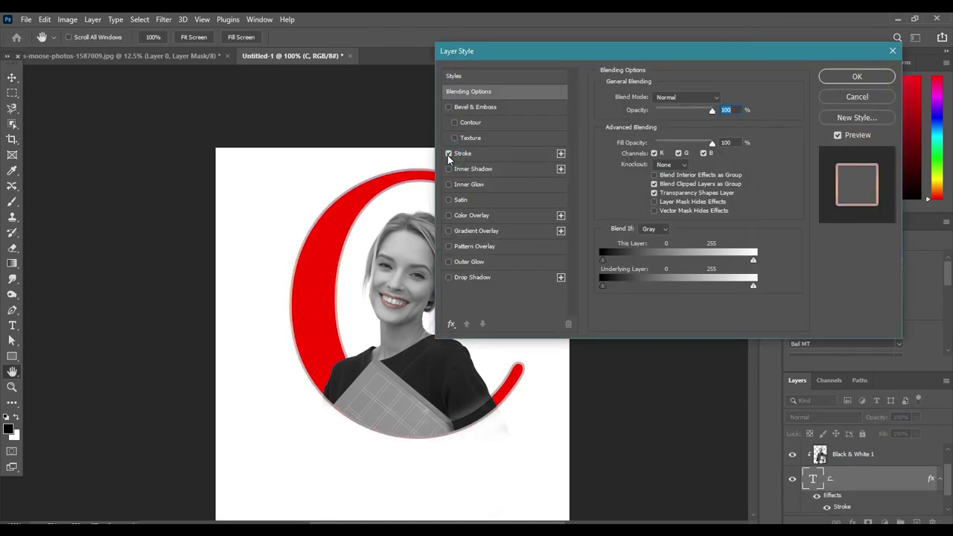
pyautogui.moveTo(651, 57); pyautogui.dragTo(713, 59)
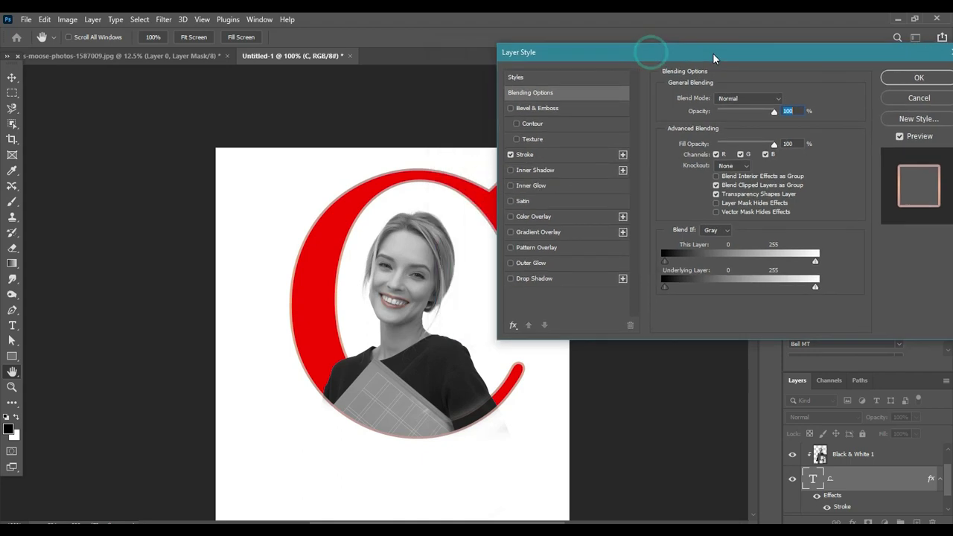
pyautogui.click(764, 113)
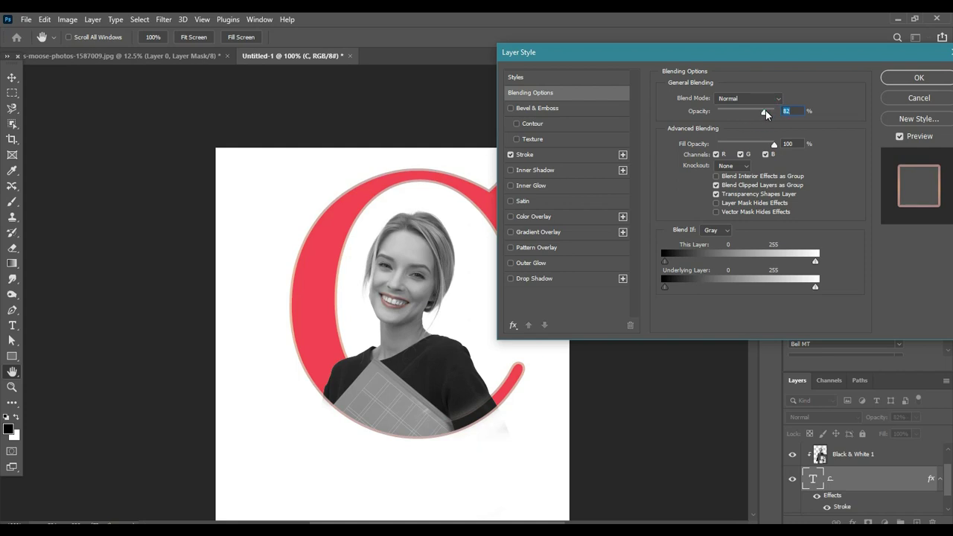
pyautogui.moveTo(766, 114); pyautogui.dragTo(770, 114)
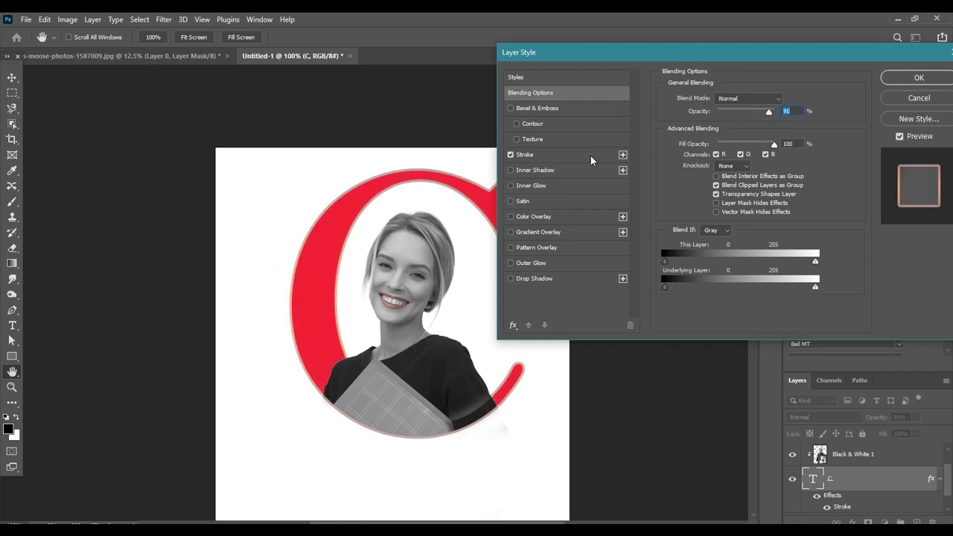
pyautogui.click(537, 278)
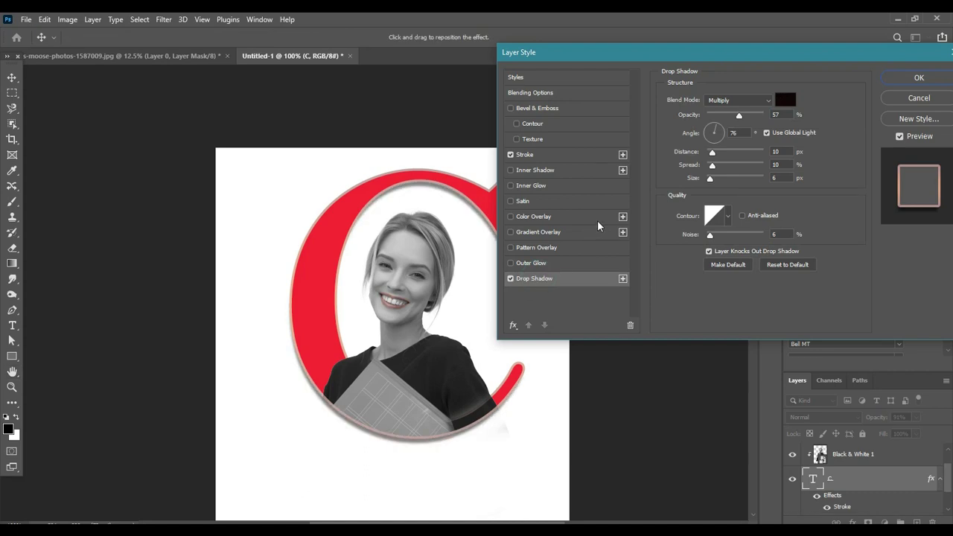
pyautogui.click(746, 116)
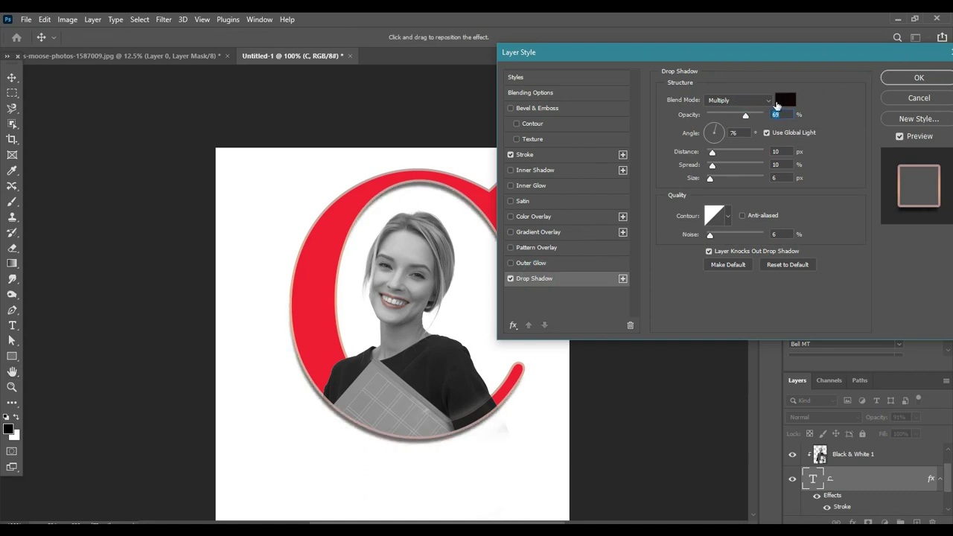
pyautogui.click(900, 82)
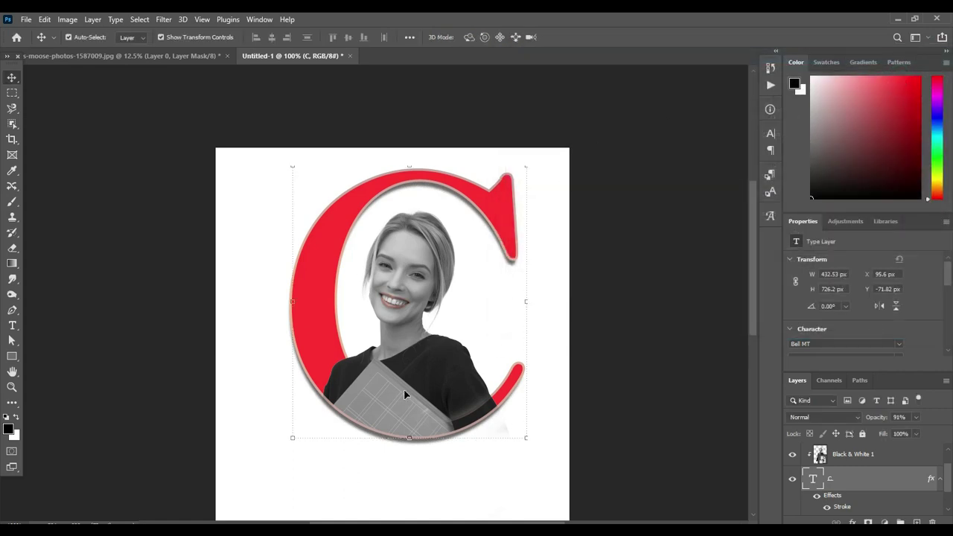
# Move the C and Black & White 1 layers together down-left, then fit the page on screen.
pyautogui.moveTo(404, 389); pyautogui.dragTo(404, 407)
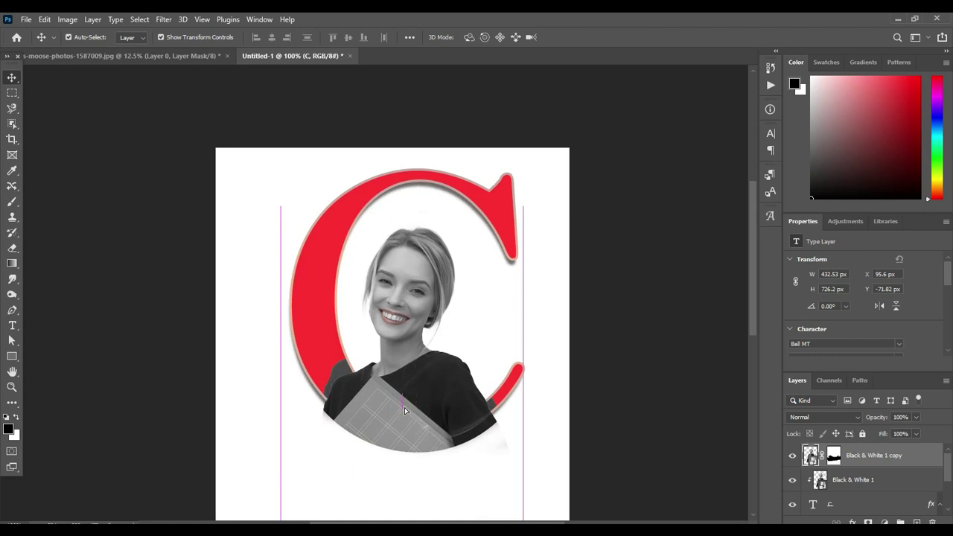
pyautogui.hotkey('ctrl', 'z')
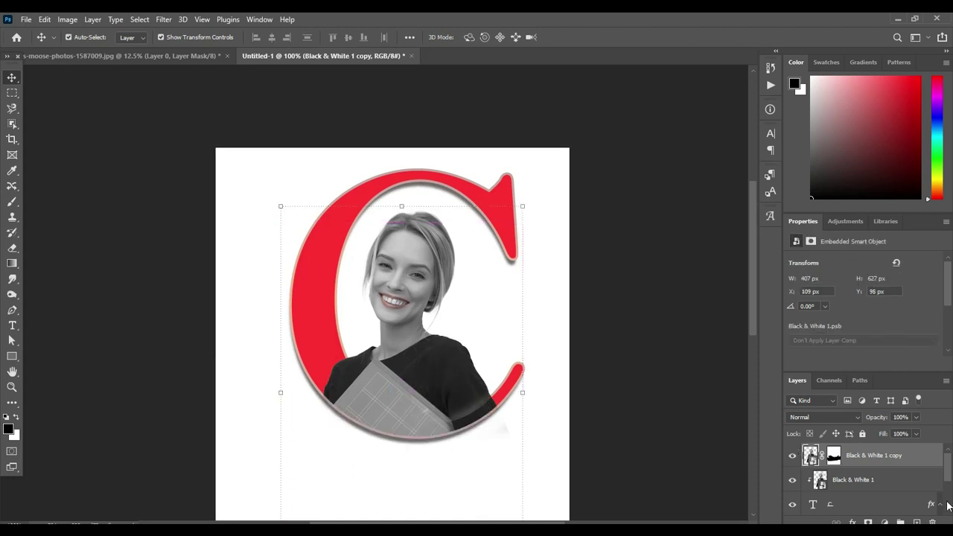
pyautogui.keyDown('shift'); pyautogui.click(876, 483); pyautogui.keyUp('shift')
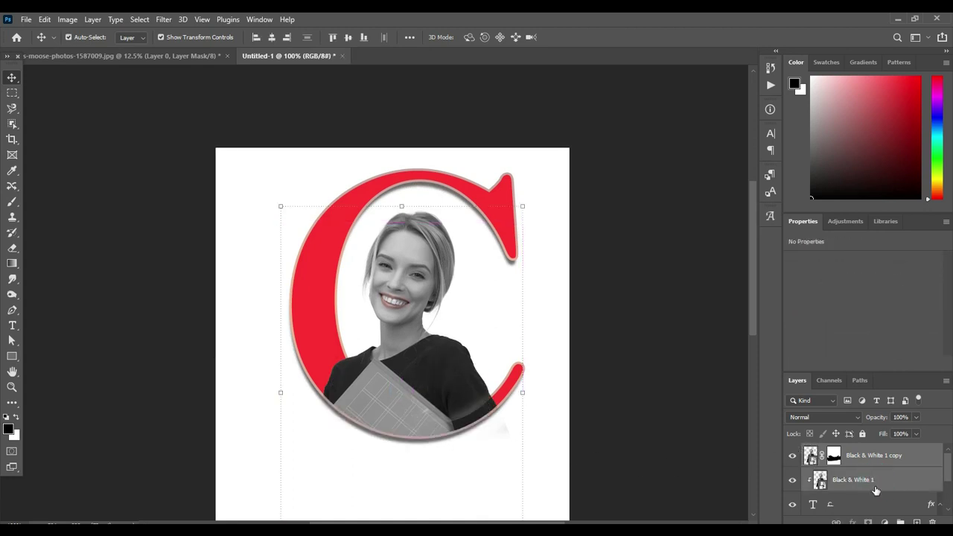
pyautogui.keyDown('shift'); pyautogui.click(871, 499); pyautogui.keyUp('shift')
pyautogui.scroll(-2, 869, 492)
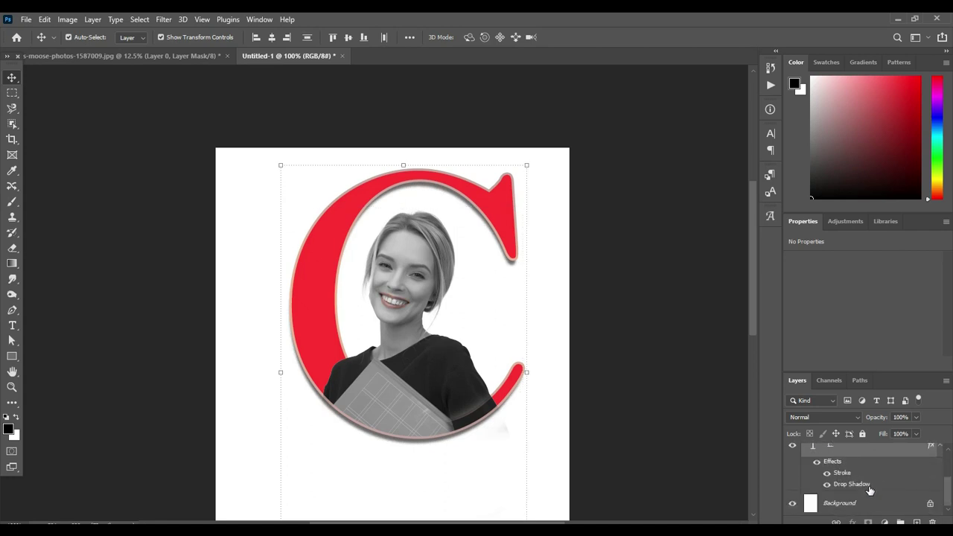
pyautogui.moveTo(412, 375); pyautogui.dragTo(404, 408)
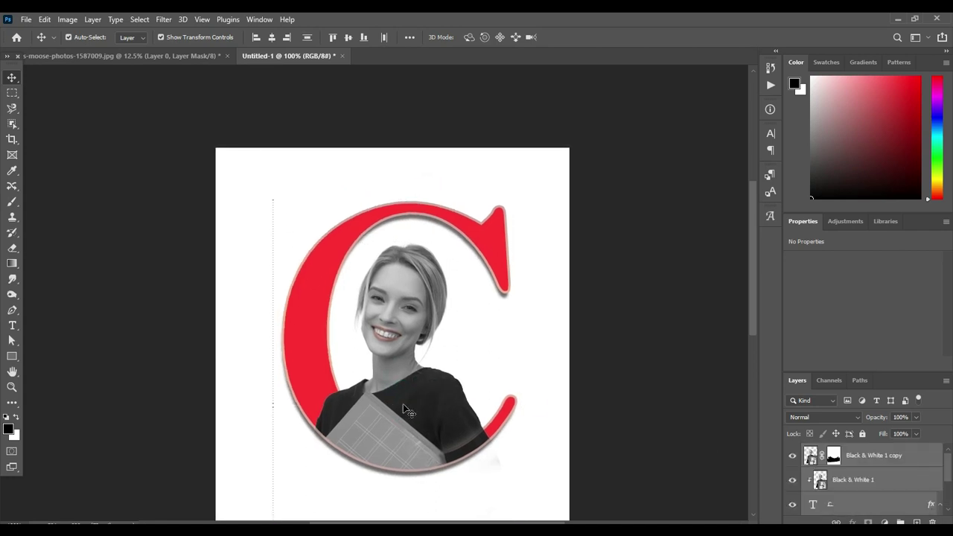
pyautogui.hotkey('ctrl', '0')
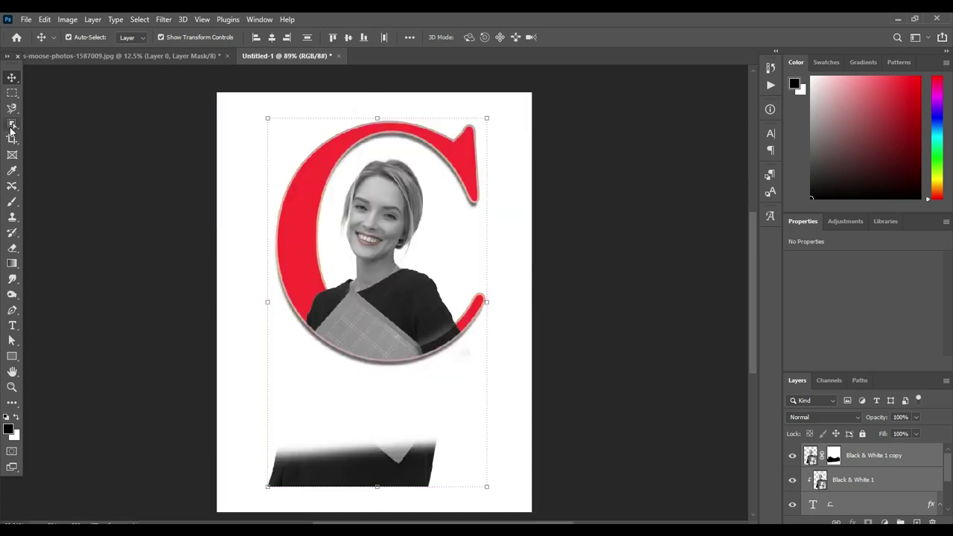
# Rasterize the C layer and the Black & White 1 copy layer for brush painting.
pyautogui.click(12, 201)
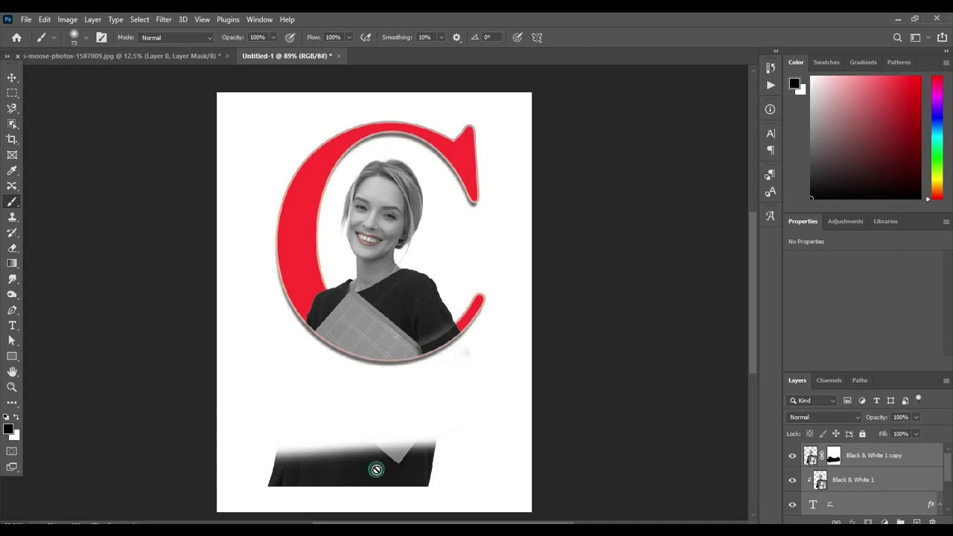
pyautogui.click(376, 472)
pyautogui.click(463, 222)
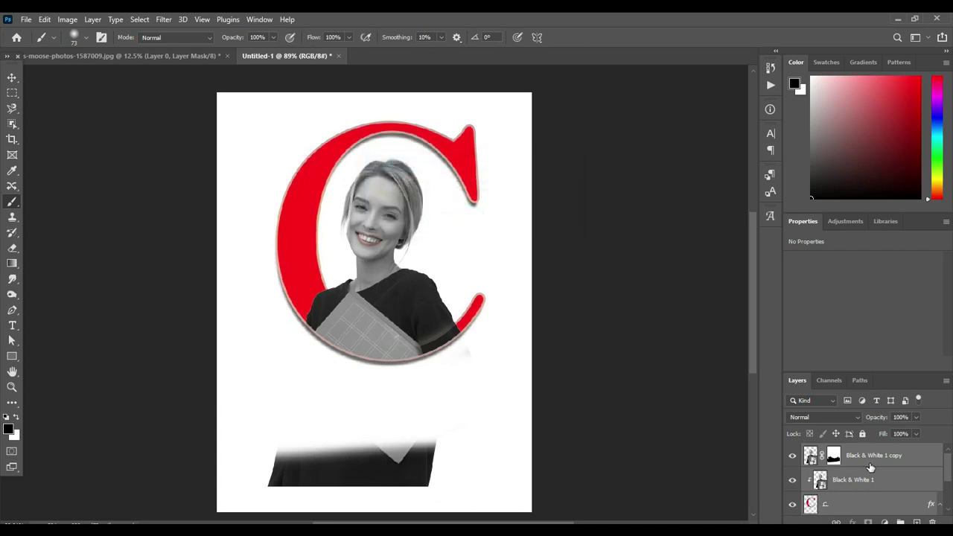
pyautogui.click(863, 456)
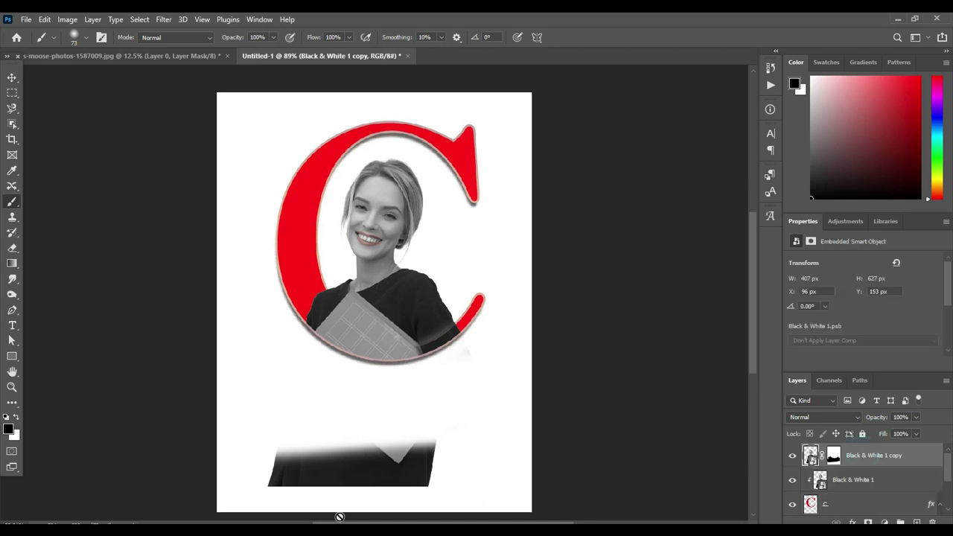
pyautogui.click(355, 458)
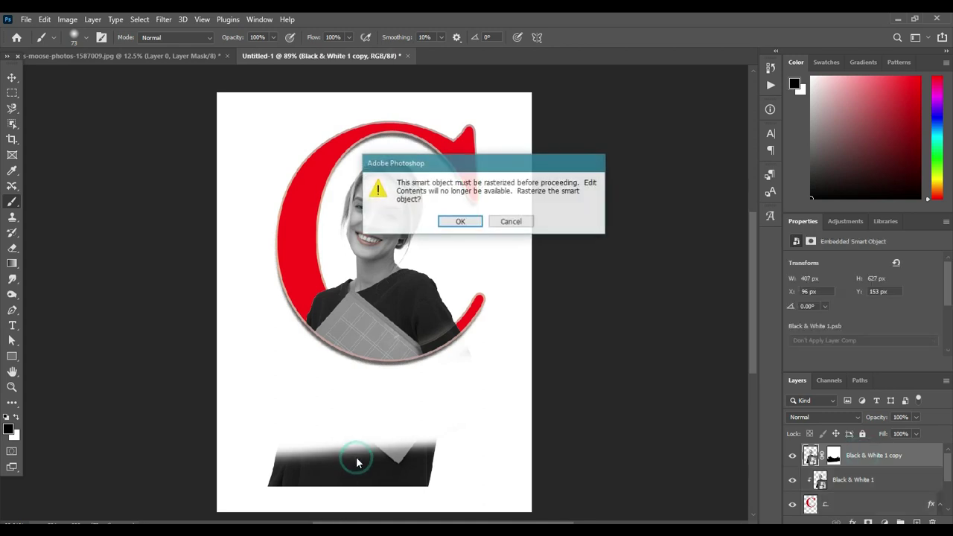
pyautogui.click(465, 218)
# Brush black, then white, over the dark strip at the bottom of the page.
pyautogui.moveTo(435, 445); pyautogui.dragTo(292, 466)
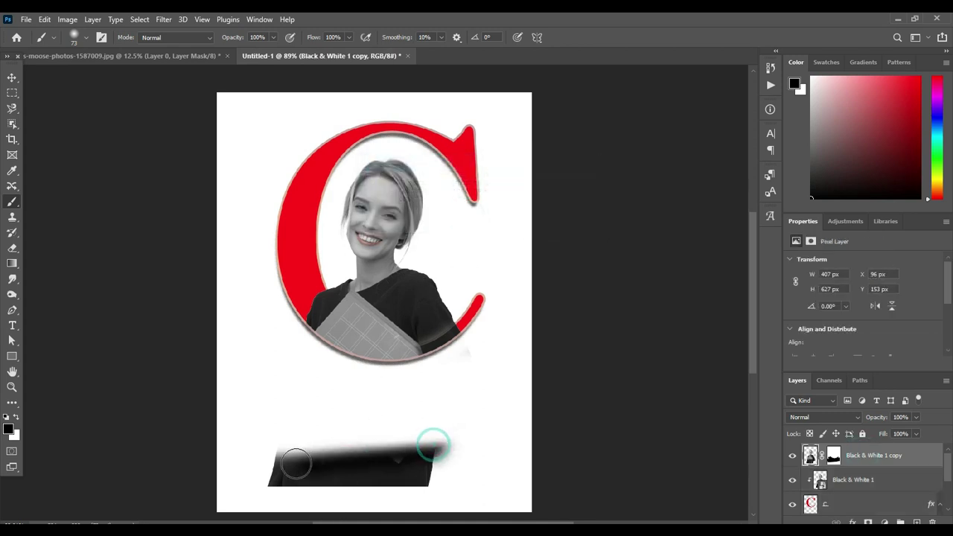
pyautogui.click(18, 417)
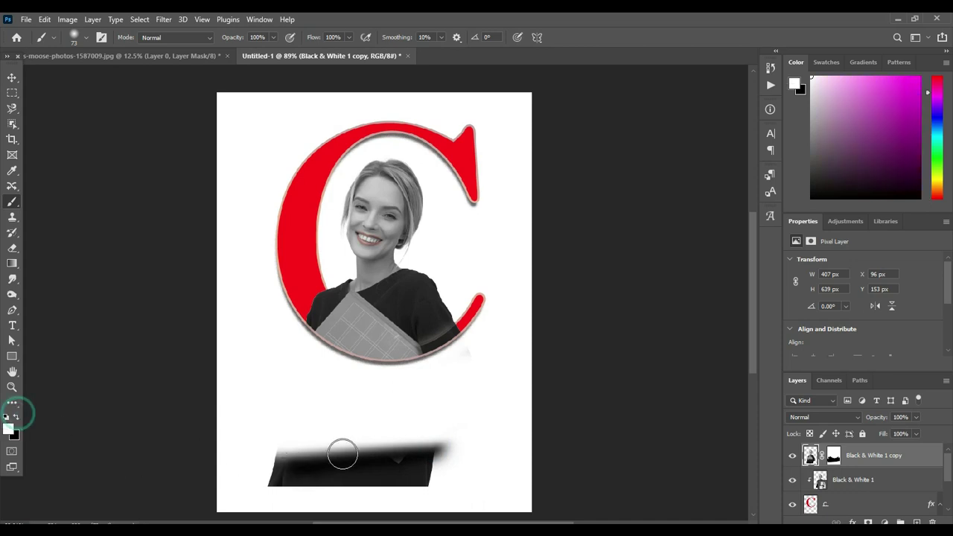
pyautogui.moveTo(340, 451)
pyautogui.mouseDown()
pyautogui.moveTo(468, 466)
pyautogui.moveTo(326, 480)
pyautogui.moveTo(491, 440)
pyautogui.mouseUp()
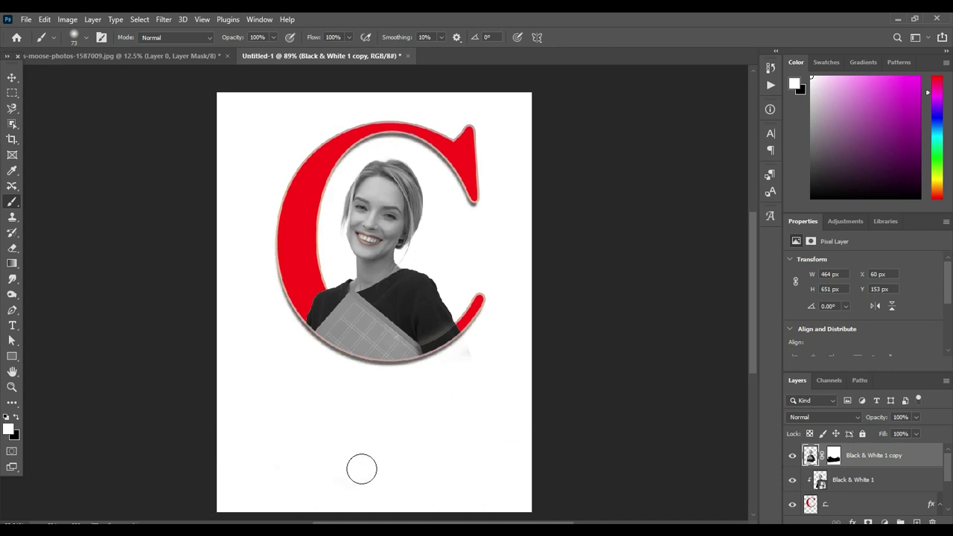
pyautogui.moveTo(267, 454); pyautogui.dragTo(623, 451)
# Move the C-framed portrait layers about 99 px lower on the page.
pyautogui.click(12, 77)
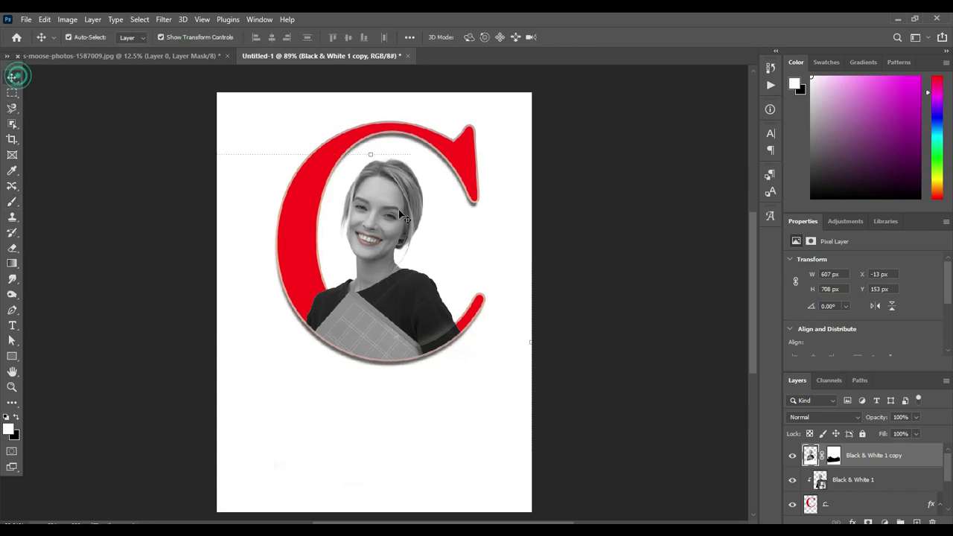
pyautogui.keyDown('shift'); pyautogui.click(873, 480); pyautogui.keyUp('shift')
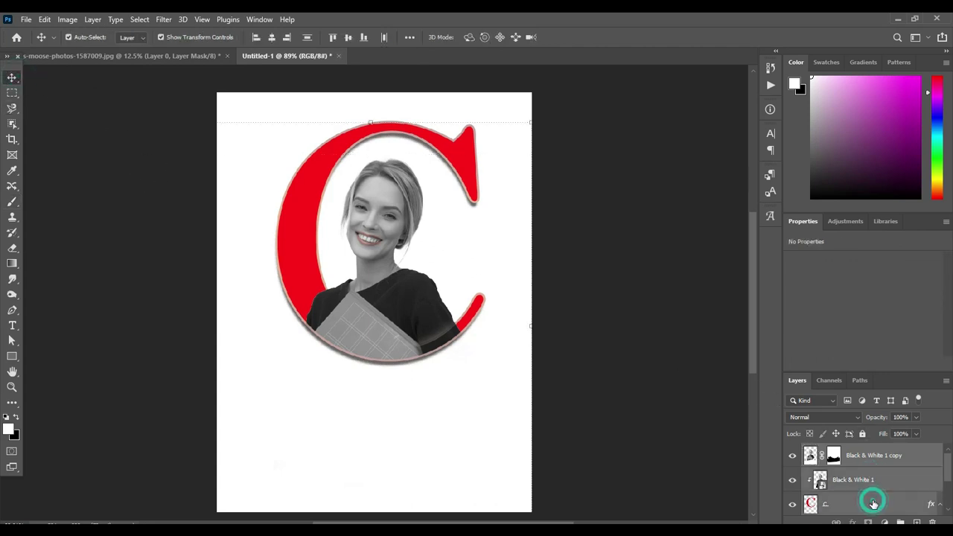
pyautogui.moveTo(361, 311); pyautogui.dragTo(357, 367)
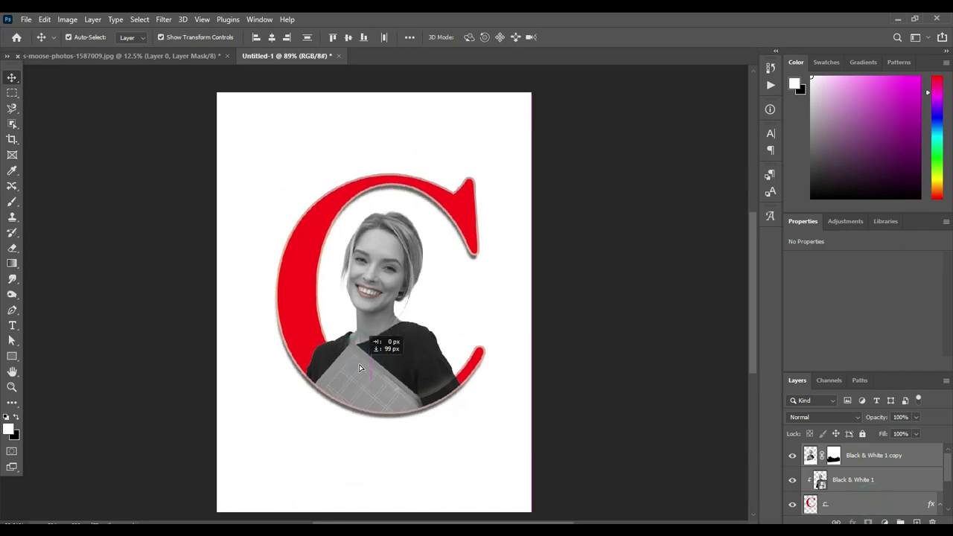
pyautogui.click(72, 250)
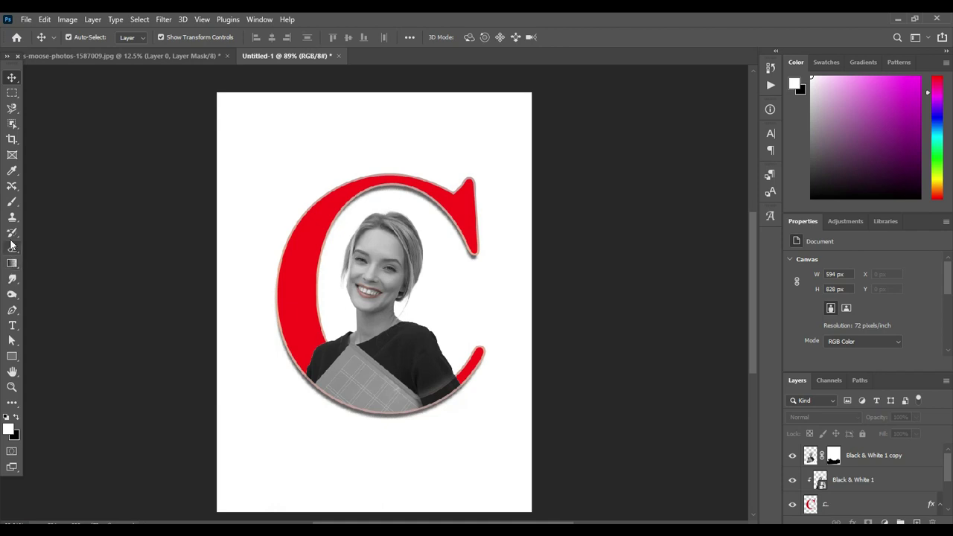
# Add a 'Your Name' title text box near the top of the page.
pyautogui.click(12, 328)
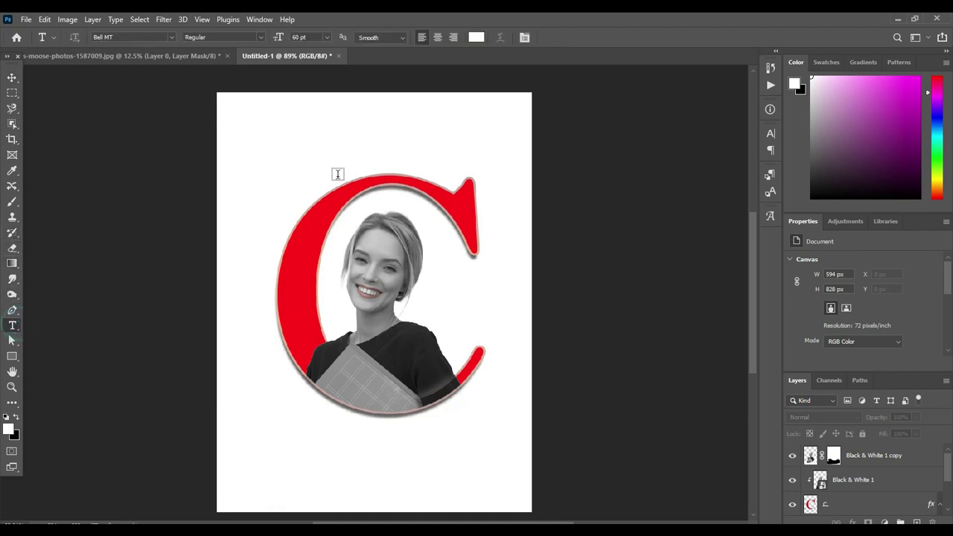
pyautogui.click(294, 149)
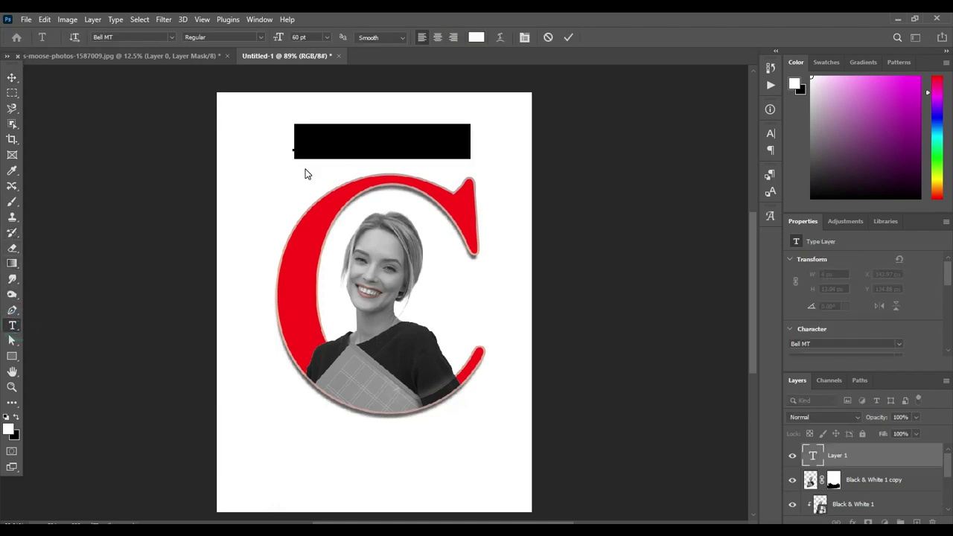
pyautogui.press('BackSpace')
pyautogui.write('re')
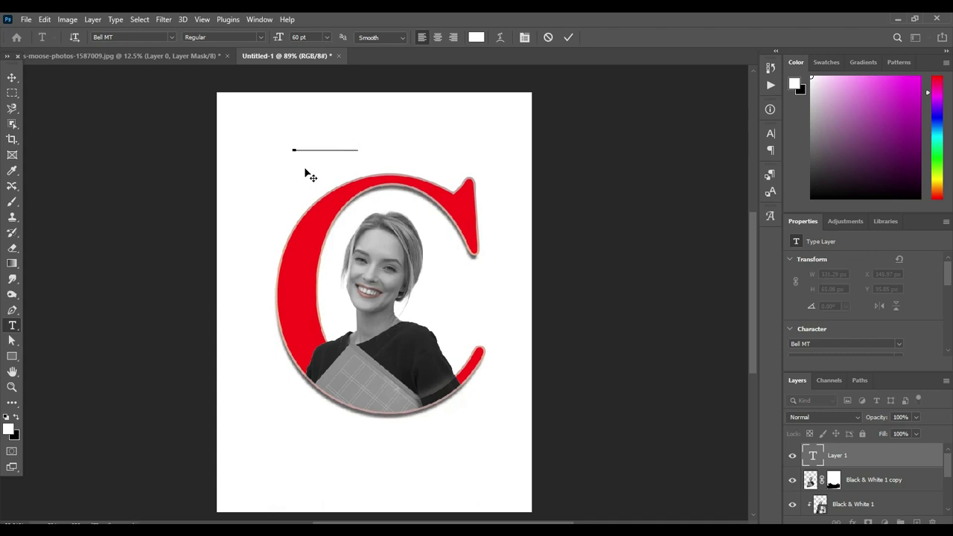
pyautogui.write('eativ')
# Colour the title near-black (180303), keep Smooth anti-aliasing, and commit the text.
pyautogui.hotkey('ctrl', 'a')
pyautogui.click(476, 37)
pyautogui.click(165, 218)
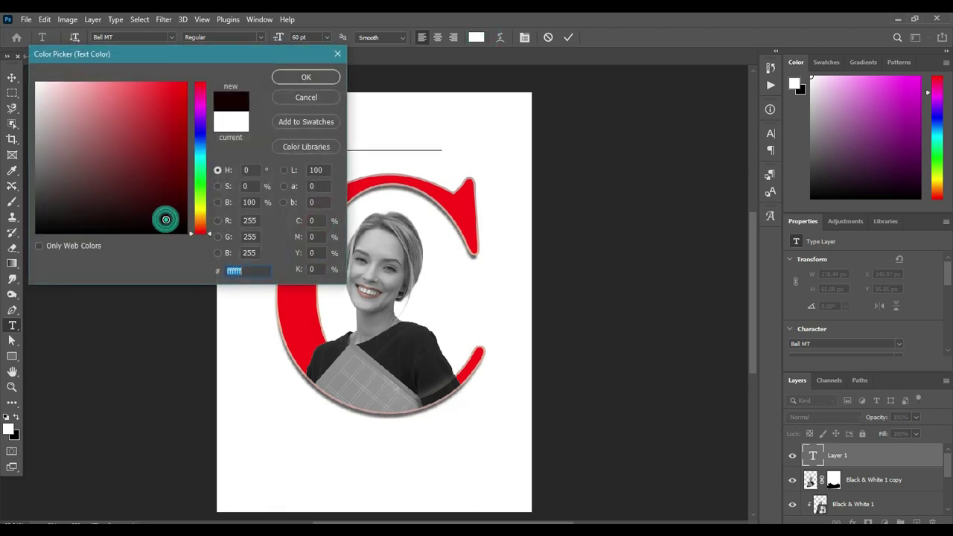
pyautogui.click(289, 79)
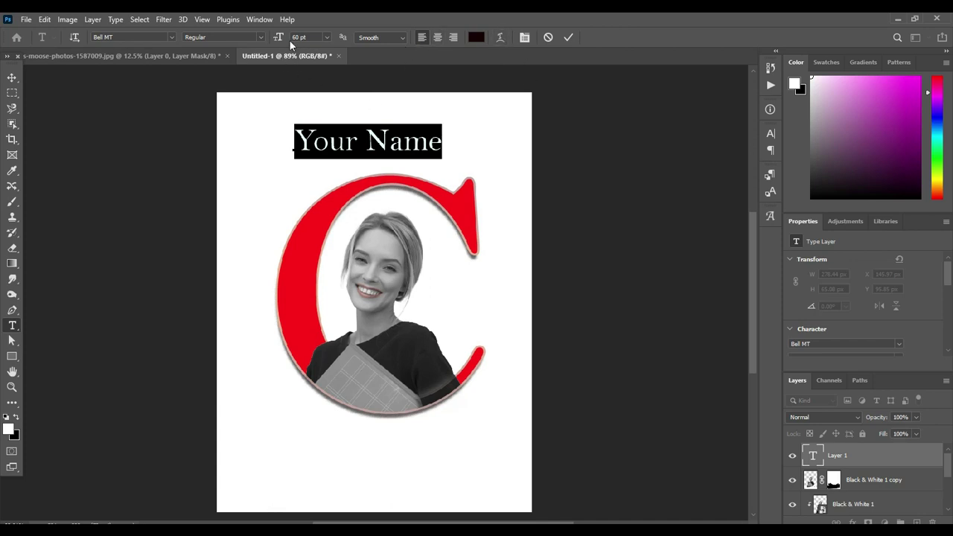
pyautogui.click(384, 38)
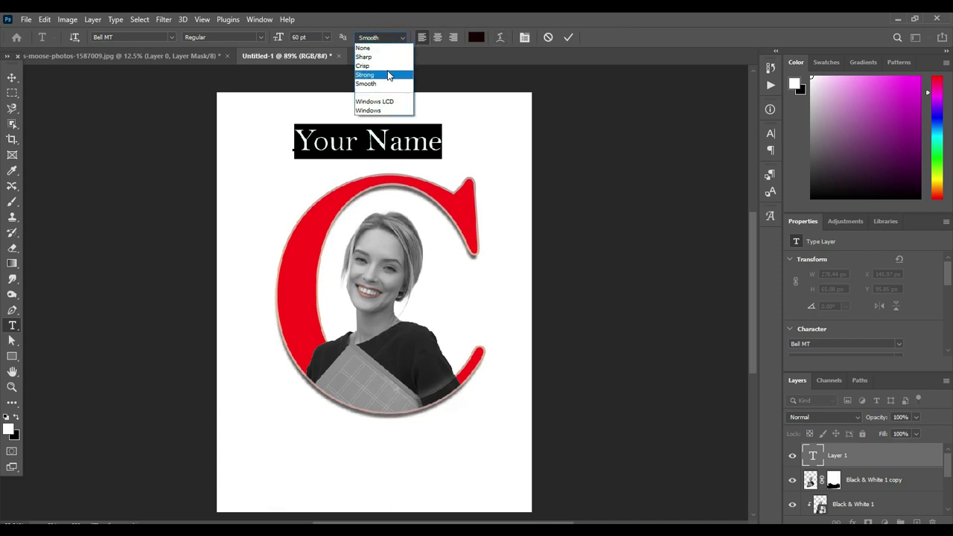
pyautogui.click(387, 80)
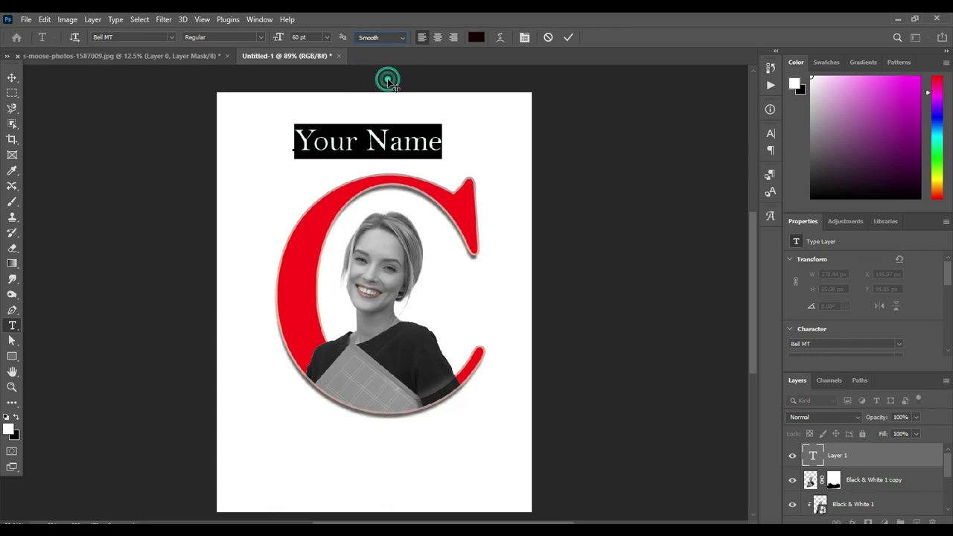
pyautogui.click(567, 37)
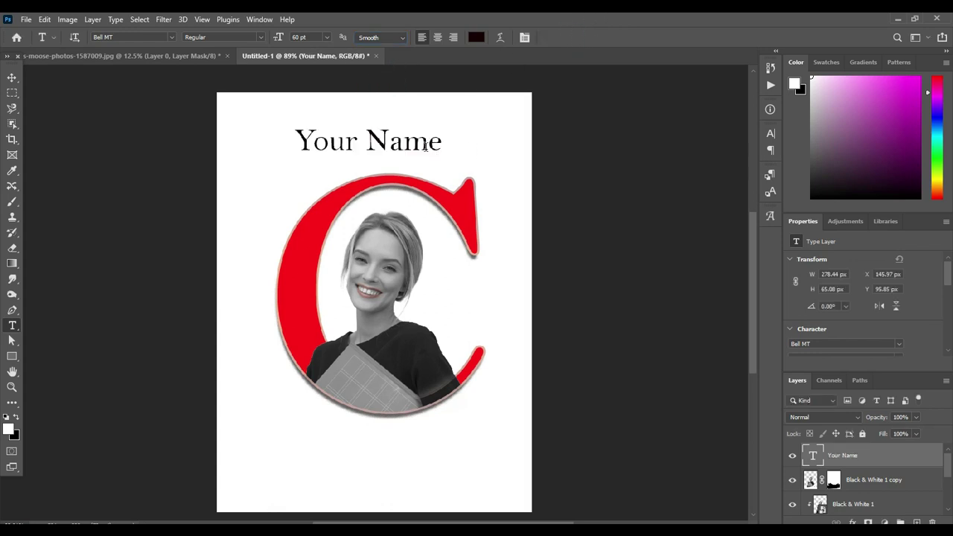
# Recentre the 'Your Name' title above the C and stretch it to 339.07 px wide.
pyautogui.click(12, 76)
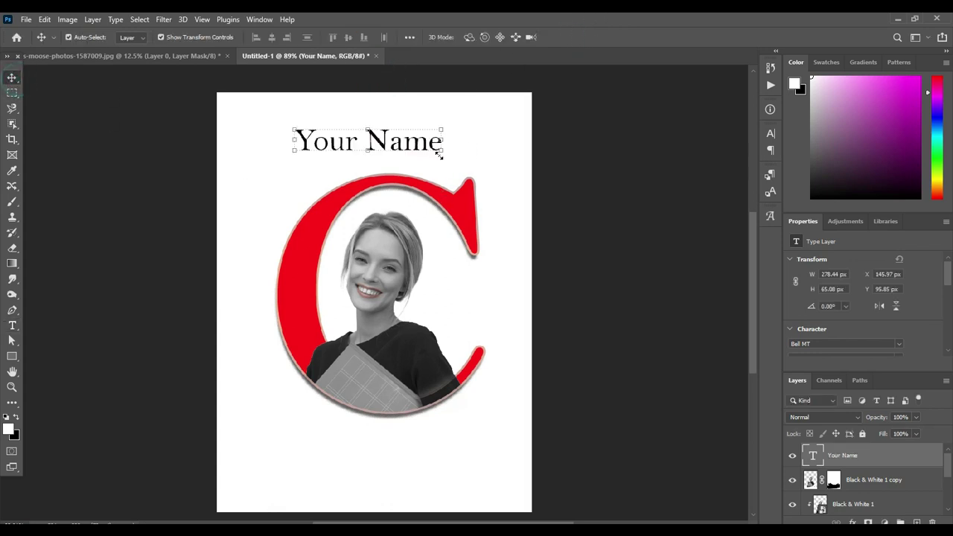
pyautogui.moveTo(444, 150); pyautogui.dragTo(460, 171)
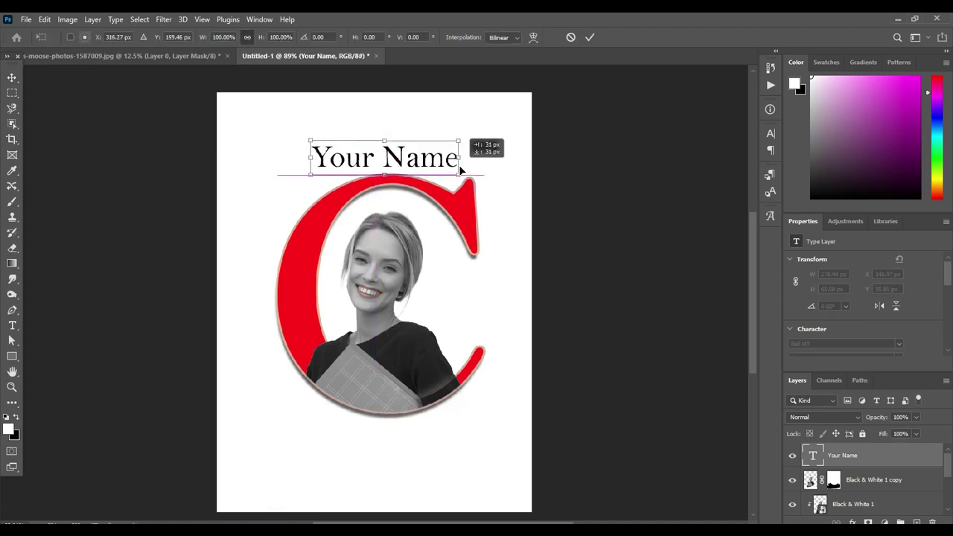
pyautogui.moveTo(385, 164); pyautogui.dragTo(363, 150)
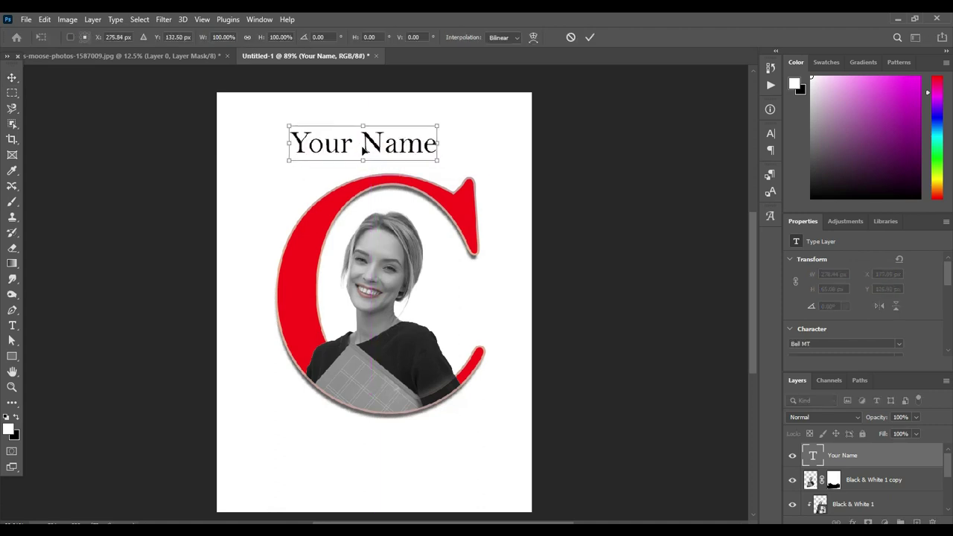
pyautogui.click(533, 37)
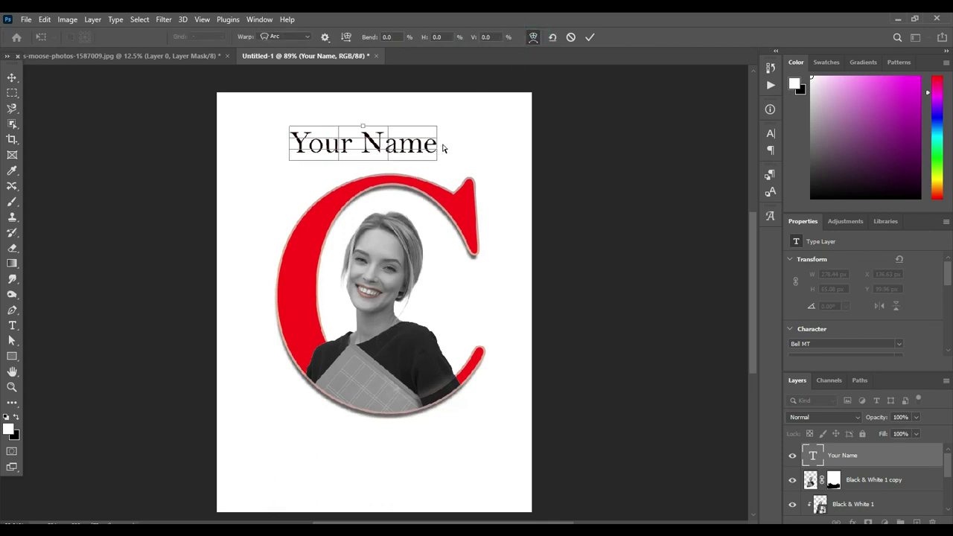
pyautogui.click(570, 36)
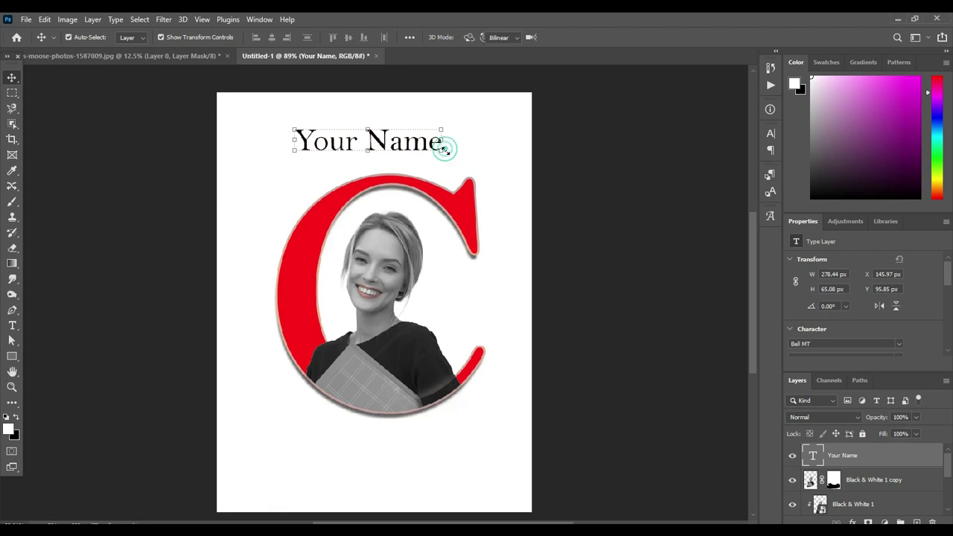
pyautogui.moveTo(444, 150); pyautogui.dragTo(477, 158)
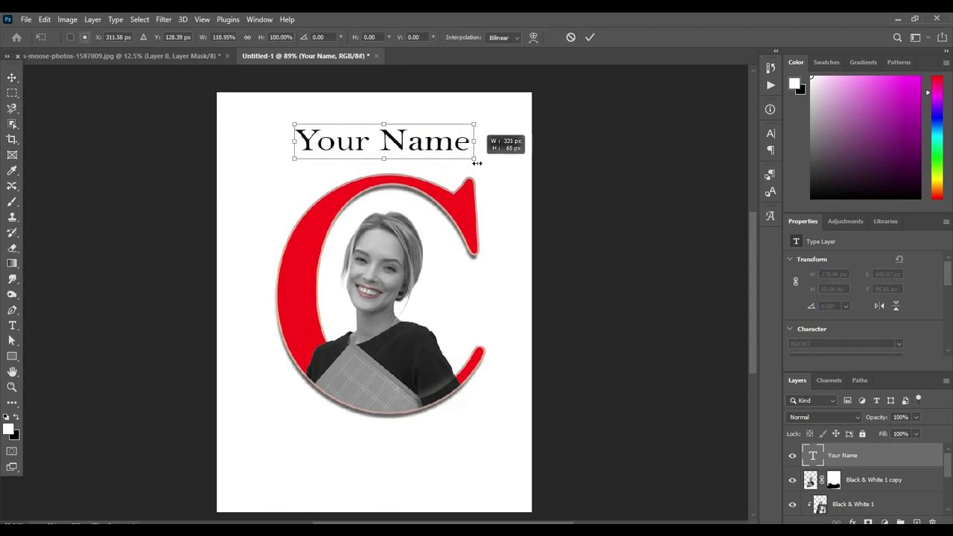
pyautogui.click(590, 37)
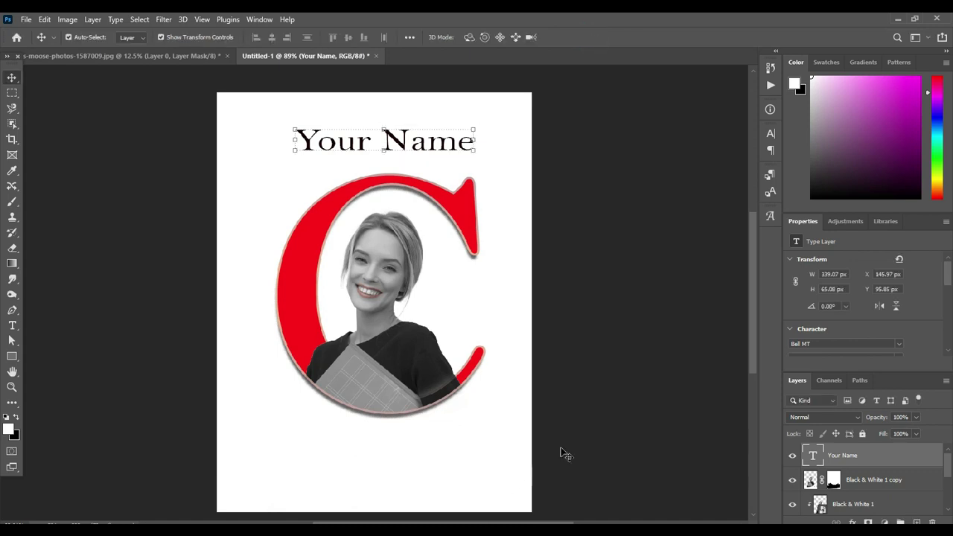